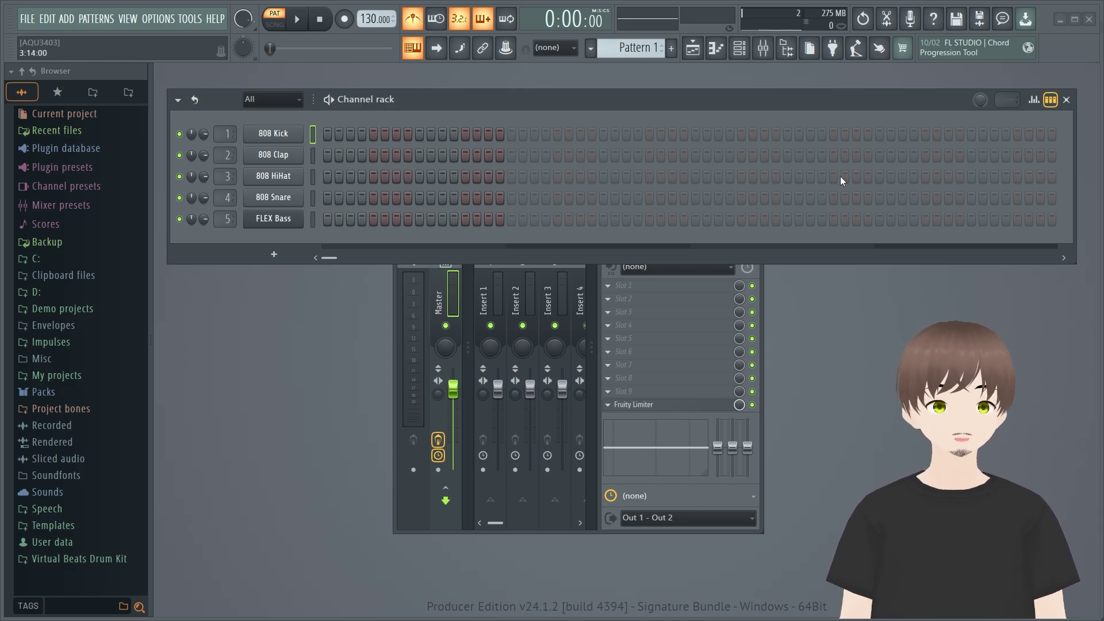
# Step: Close the Channel rack, move the Mixer up, and remove Fruity Limiter from the Master track
pyautogui.click(1067, 100)
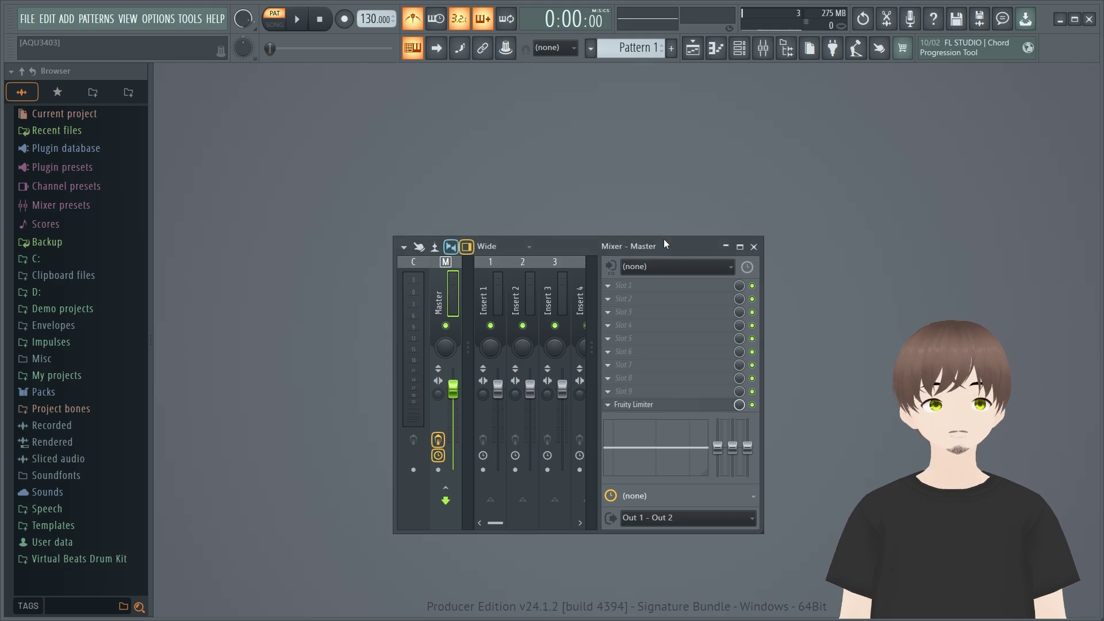
pyautogui.moveTo(667, 248); pyautogui.dragTo(447, 106)
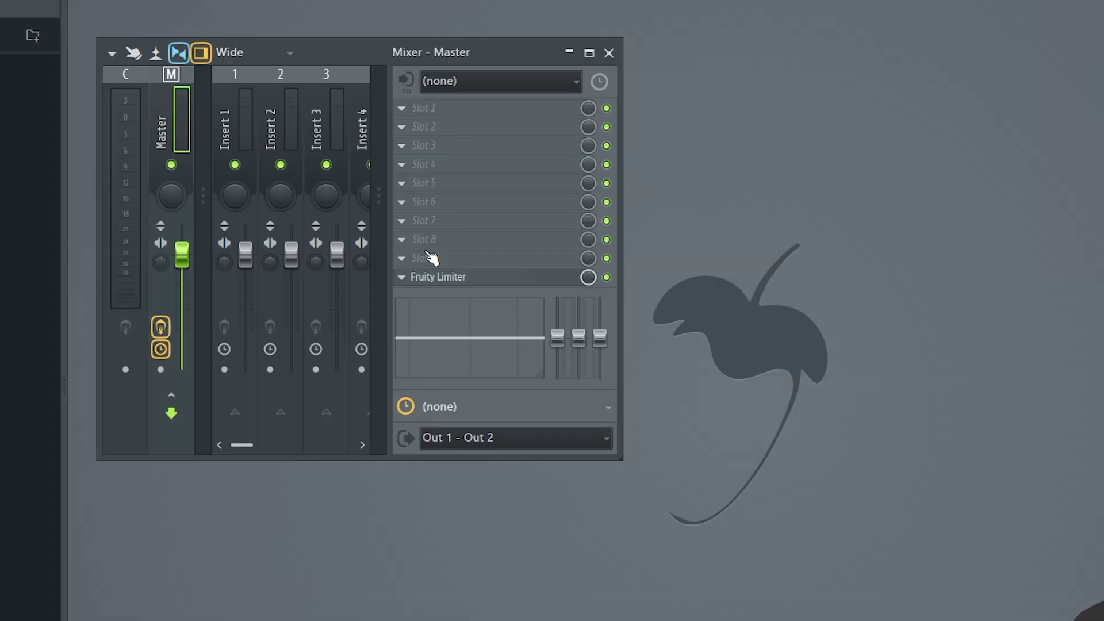
pyautogui.click(403, 279)
pyautogui.click(406, 299)
# Step: Start a new project without saving changes, then place the Mixer below the Channel rack
pyautogui.click(28, 19)
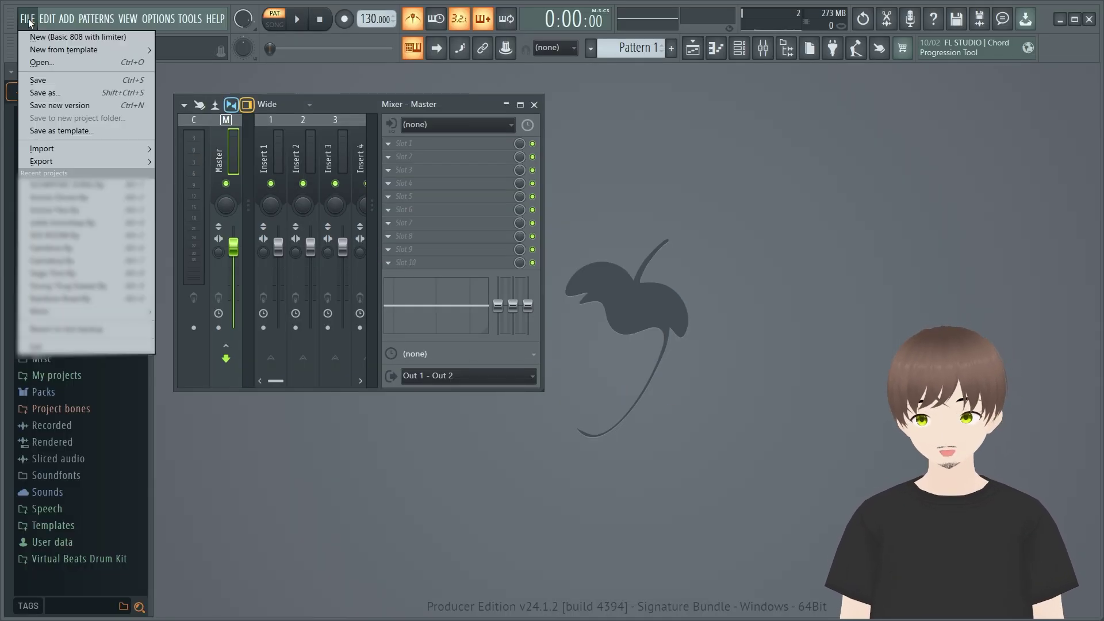
pyautogui.click(40, 36)
pyautogui.click(588, 343)
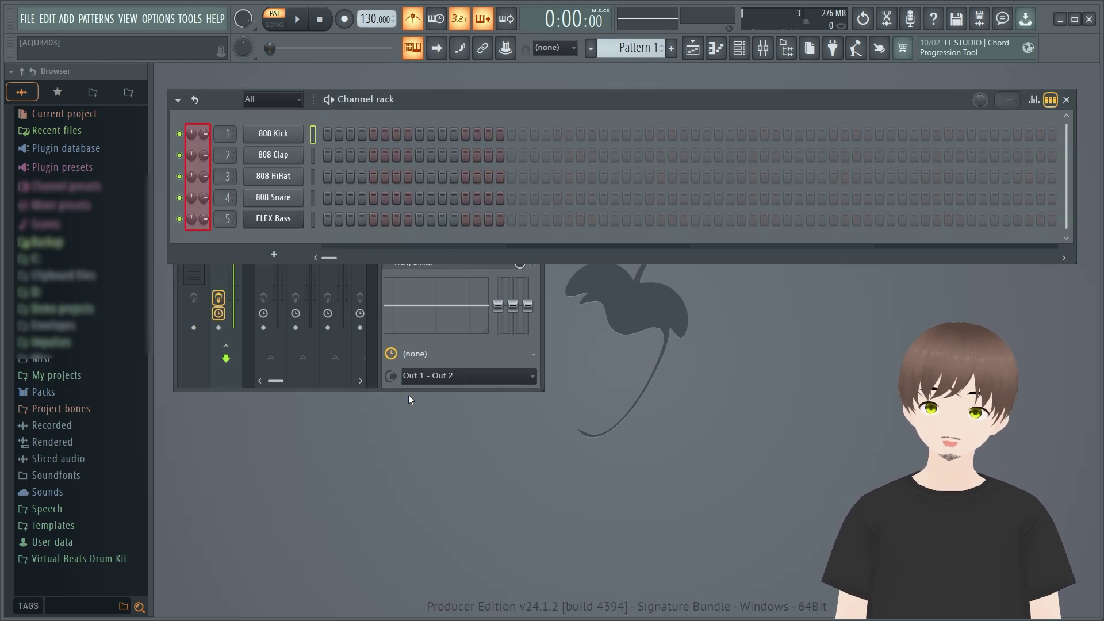
pyautogui.click(535, 352)
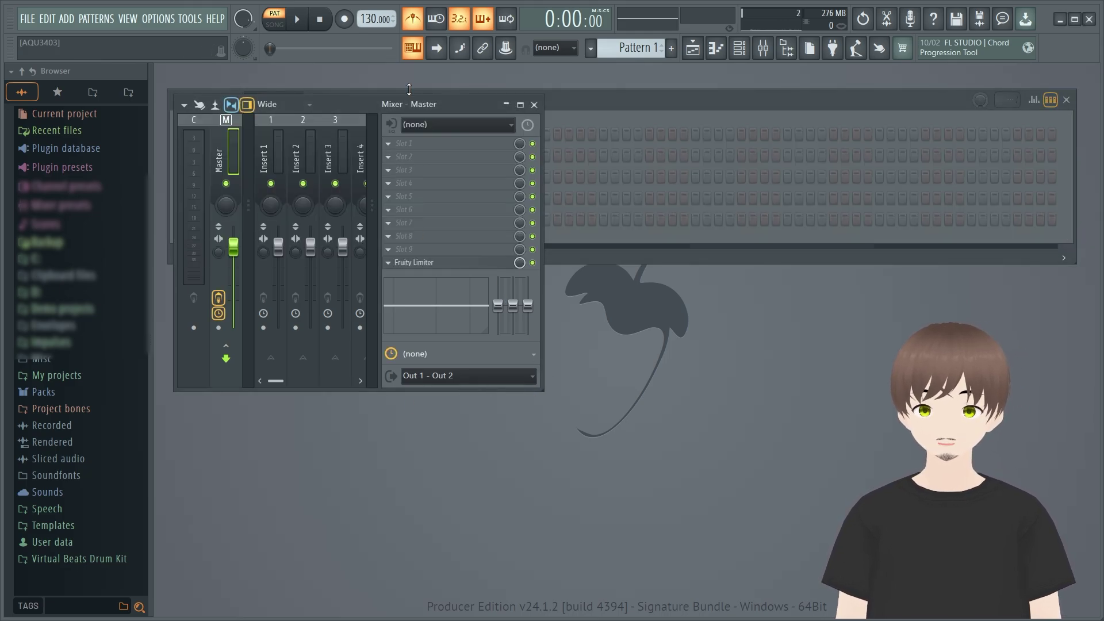
pyautogui.moveTo(429, 104); pyautogui.dragTo(417, 294)
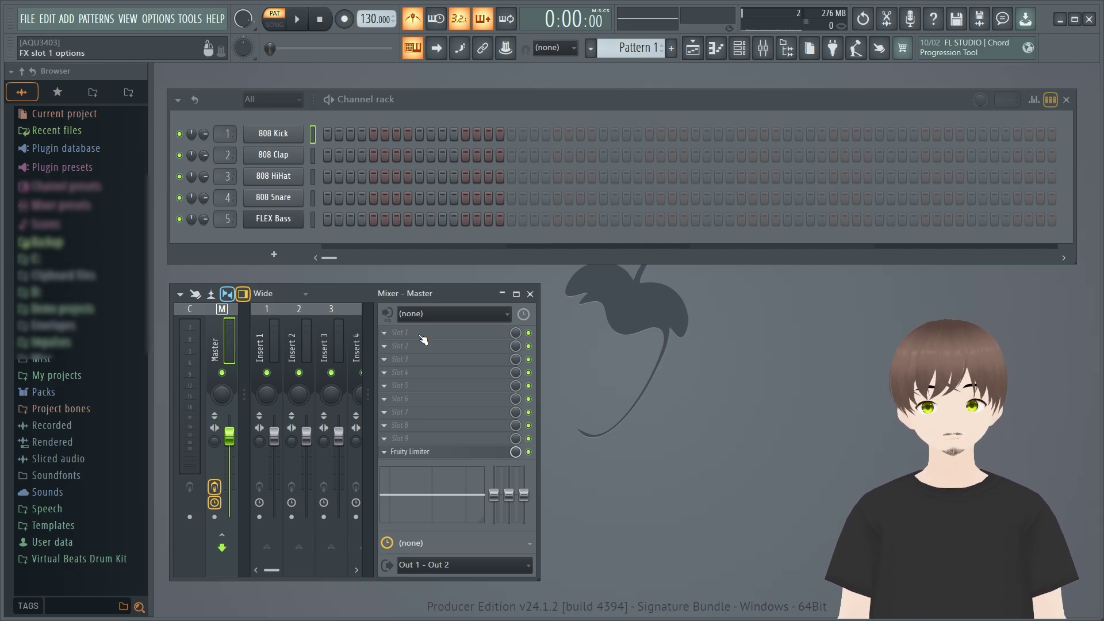
# Step: Create a new project from the Minimal > Empty template
pyautogui.click(26, 20)
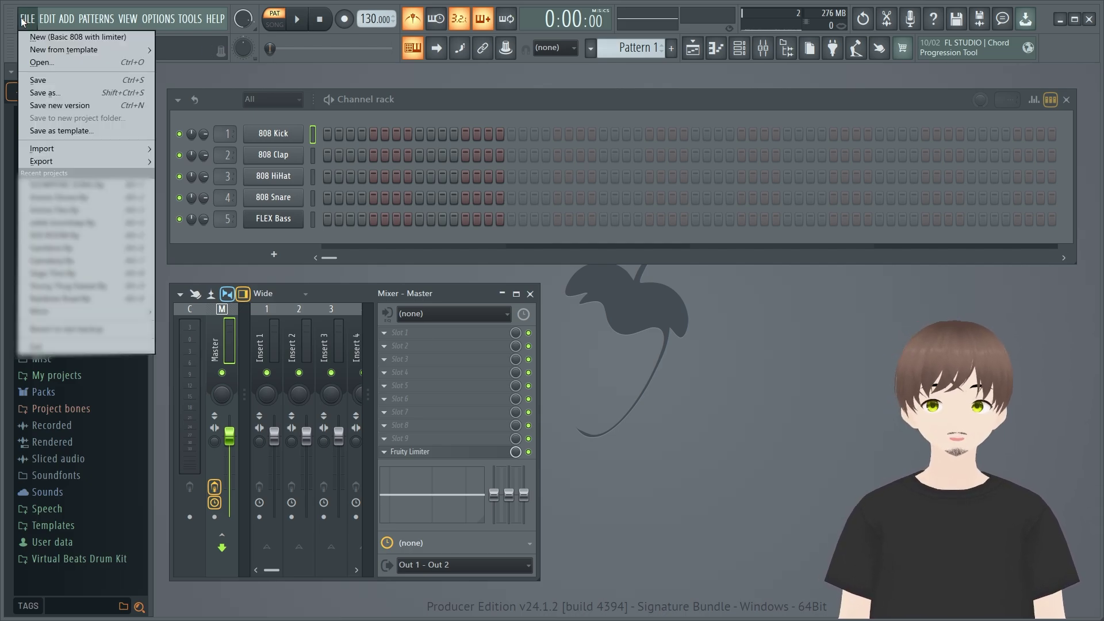
pyautogui.moveTo(56, 52)
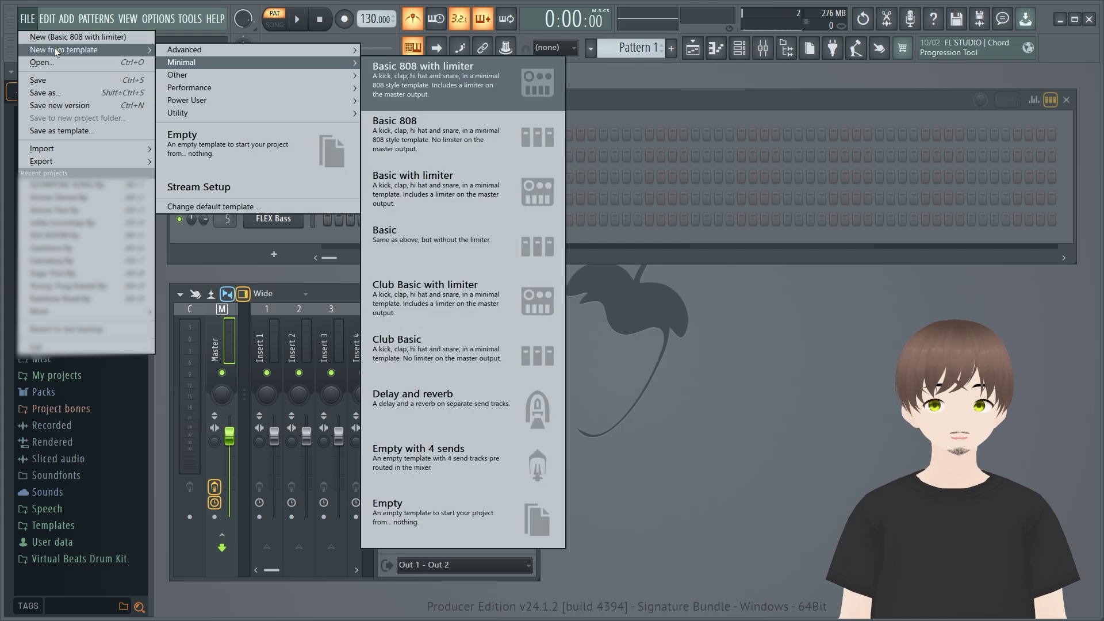
pyautogui.click(225, 143)
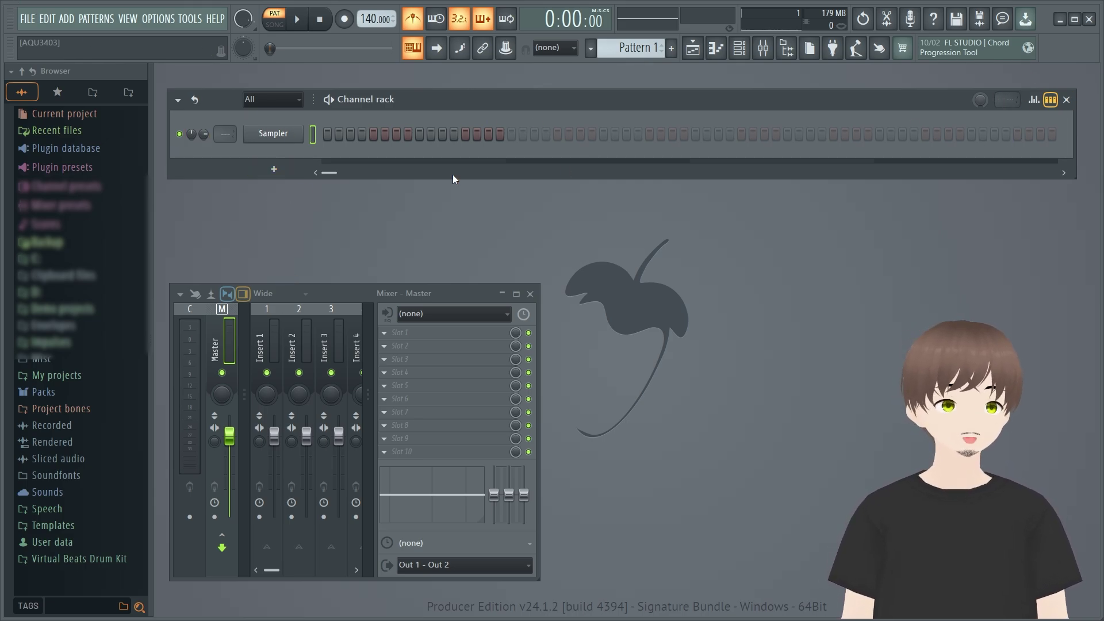
# Step: Move the Mixer to the centre and lengthen the pattern to 64 steps
pyautogui.moveTo(432, 293); pyautogui.dragTo(703, 262)
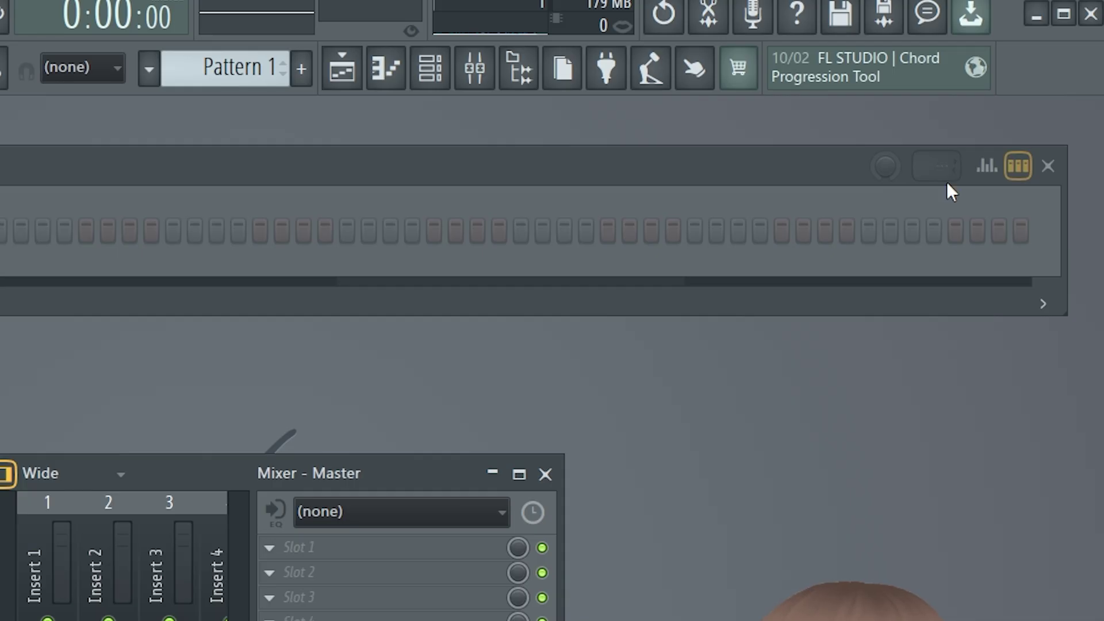
pyautogui.moveTo(1013, 107); pyautogui.dragTo(1013, 84)
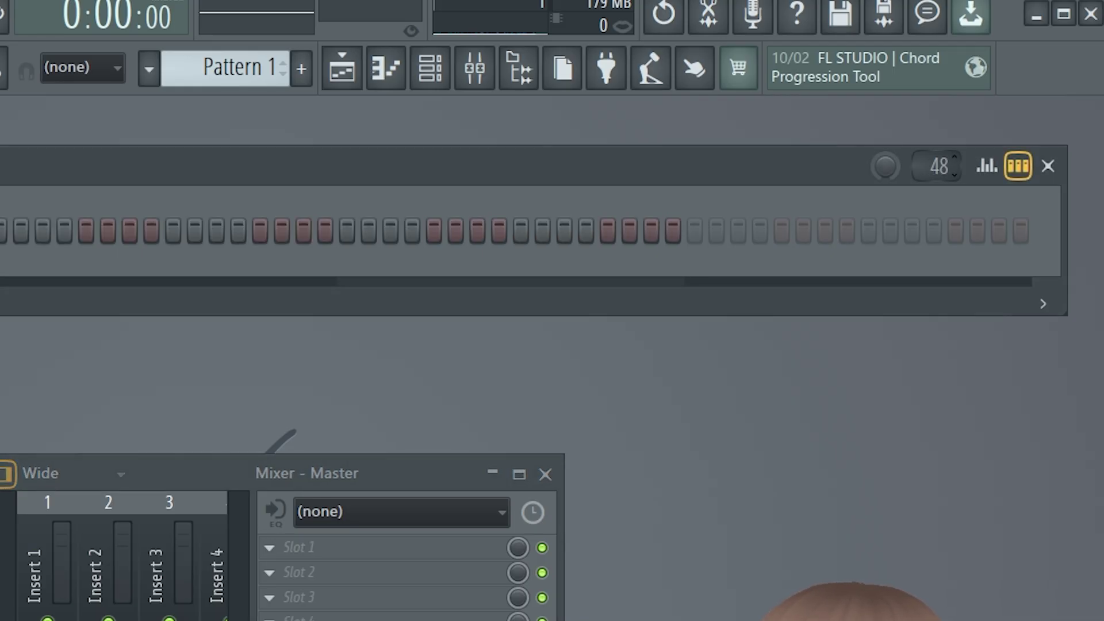
pyautogui.moveTo(938, 166); pyautogui.dragTo(939, 150)
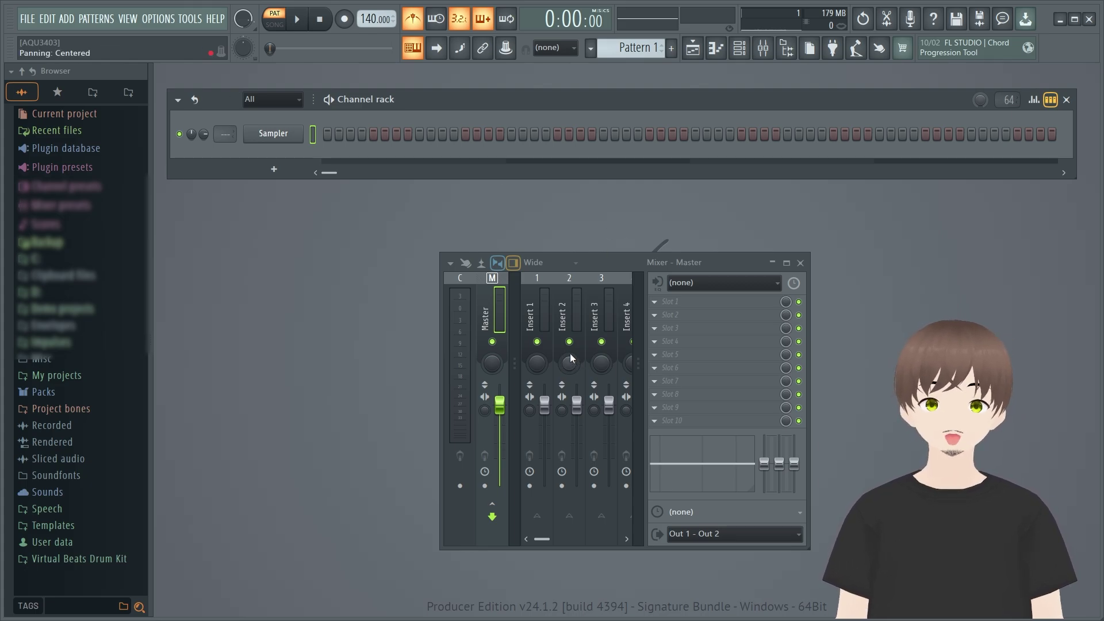
# Step: Widen the Mixer to show inserts 1 through 10, leaving the Master track selected
pyautogui.click(524, 308)
pyautogui.click(491, 315)
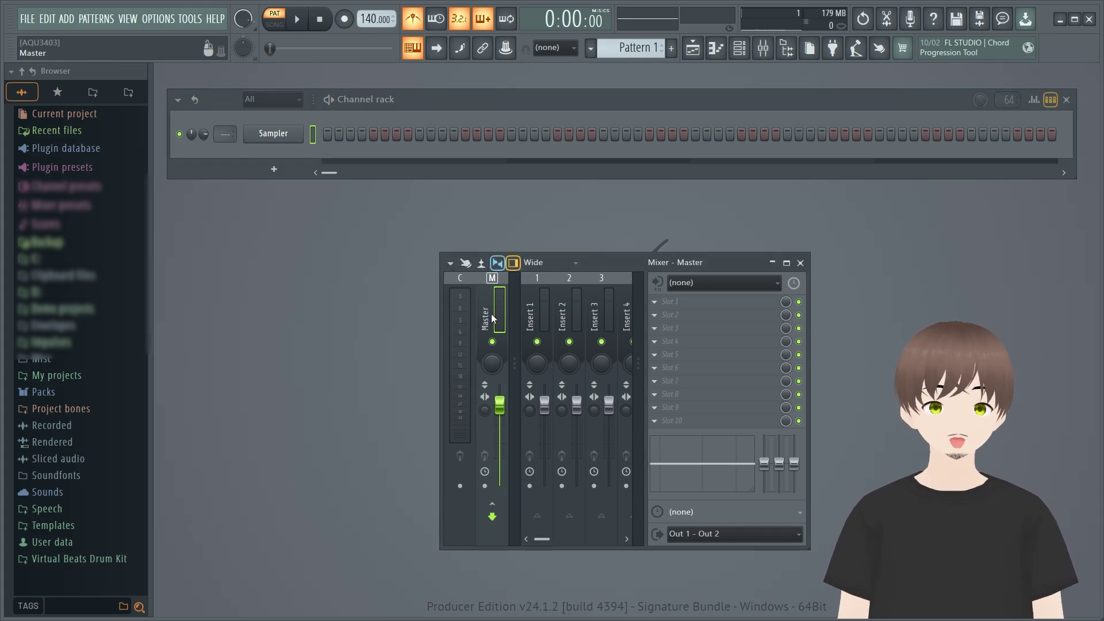
pyautogui.moveTo(442, 324); pyautogui.dragTo(225, 325)
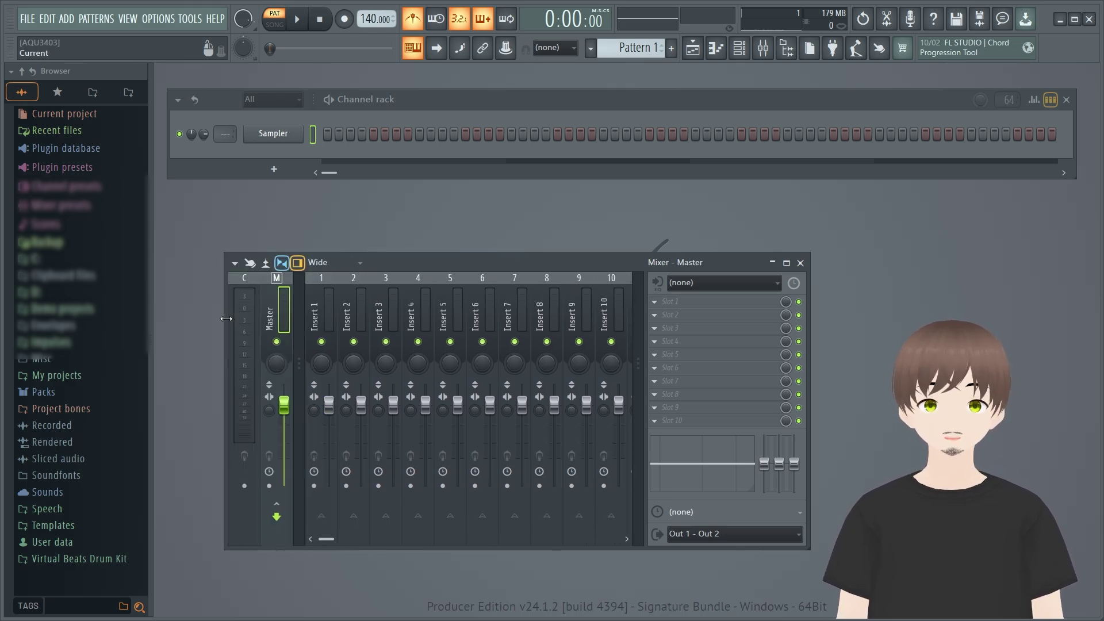
pyautogui.click(321, 312)
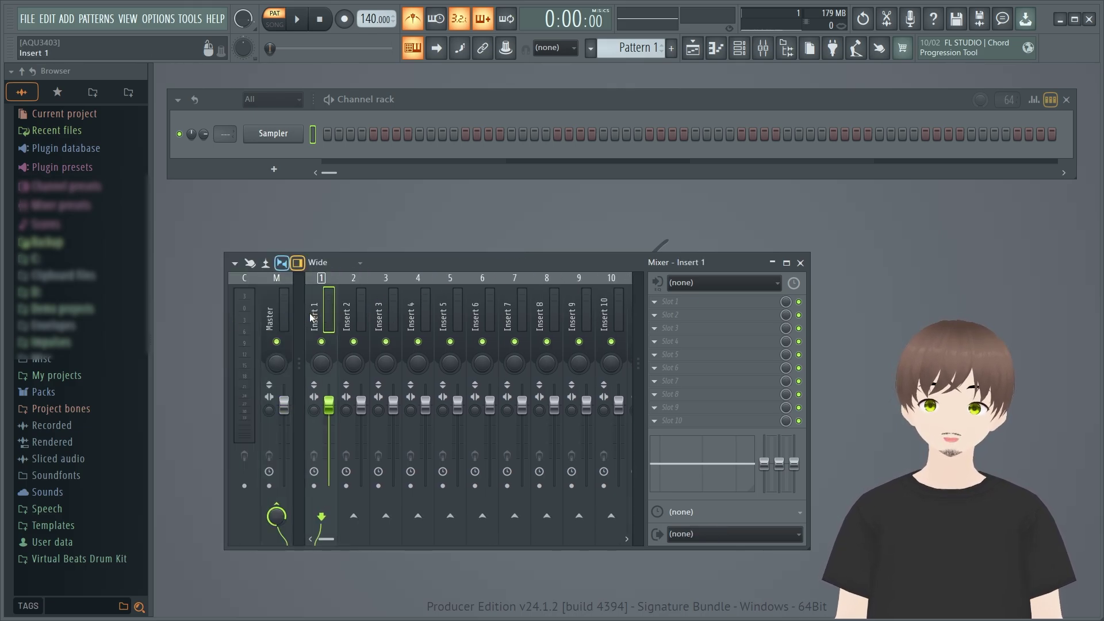
pyautogui.click(451, 309)
pyautogui.scroll(-1, 489, 316)
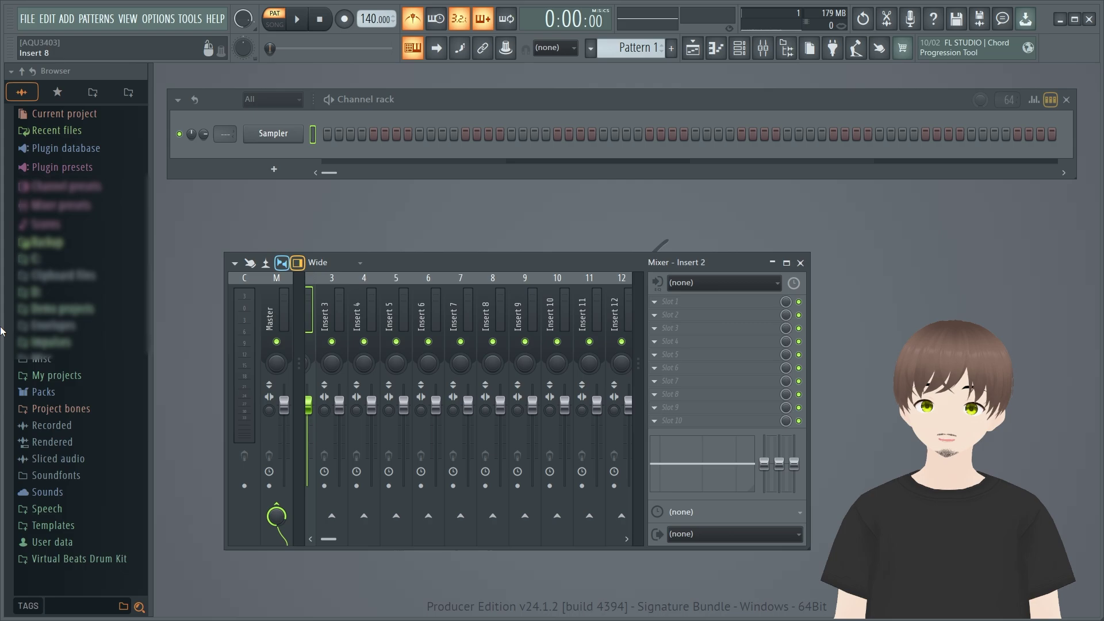
pyautogui.click(273, 322)
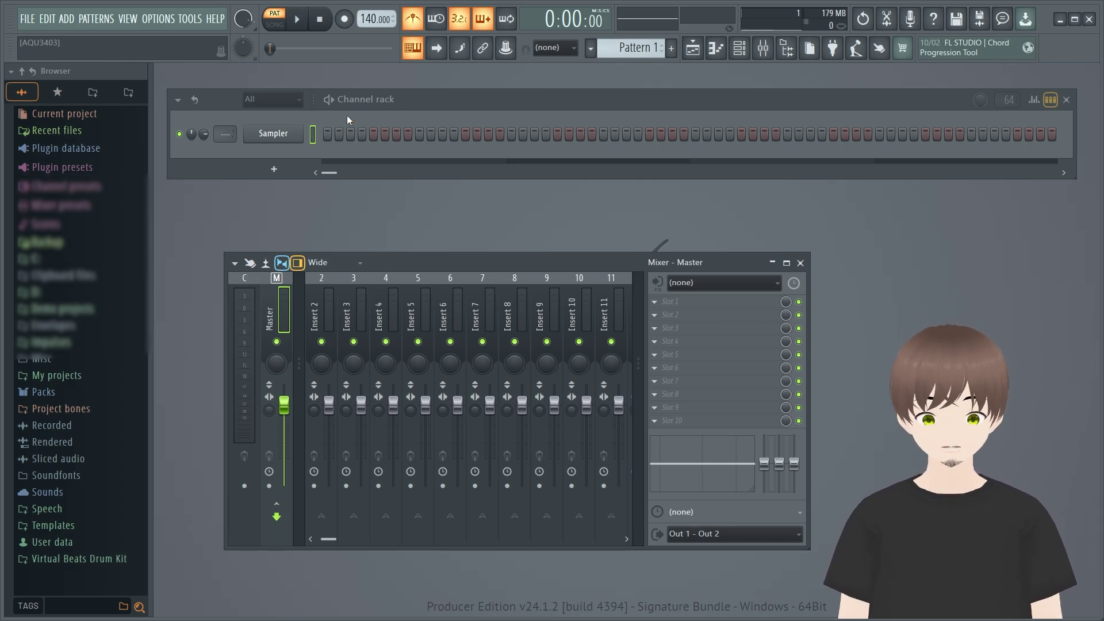
# Step: Save the project as 'Virtual Beats Template.flp' in the Projects > Templates folder
pyautogui.click(35, 23)
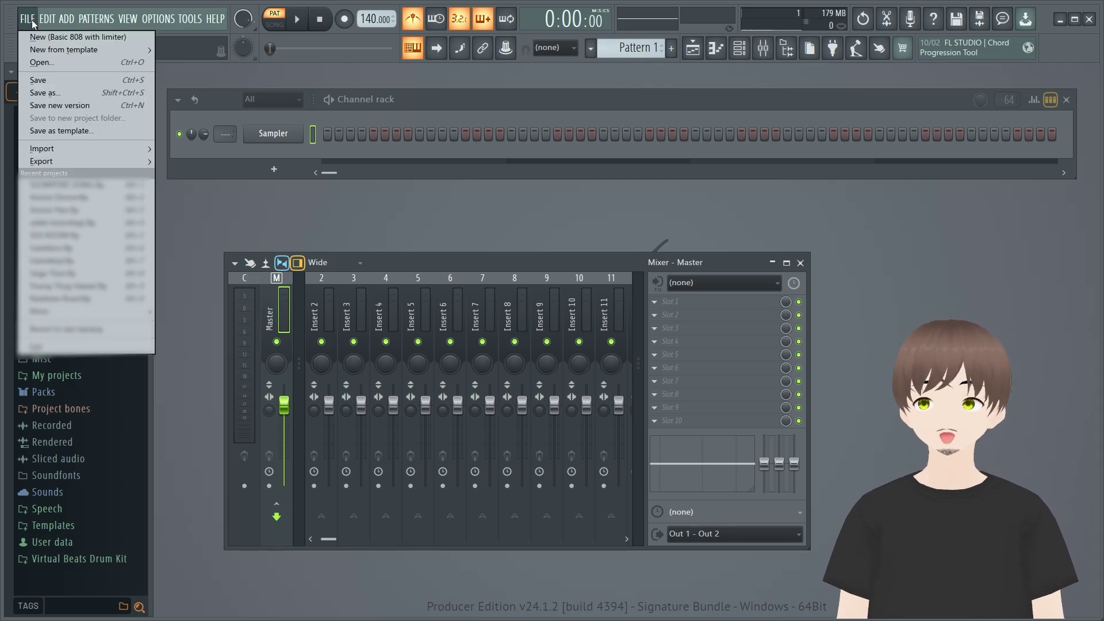
pyautogui.click(36, 83)
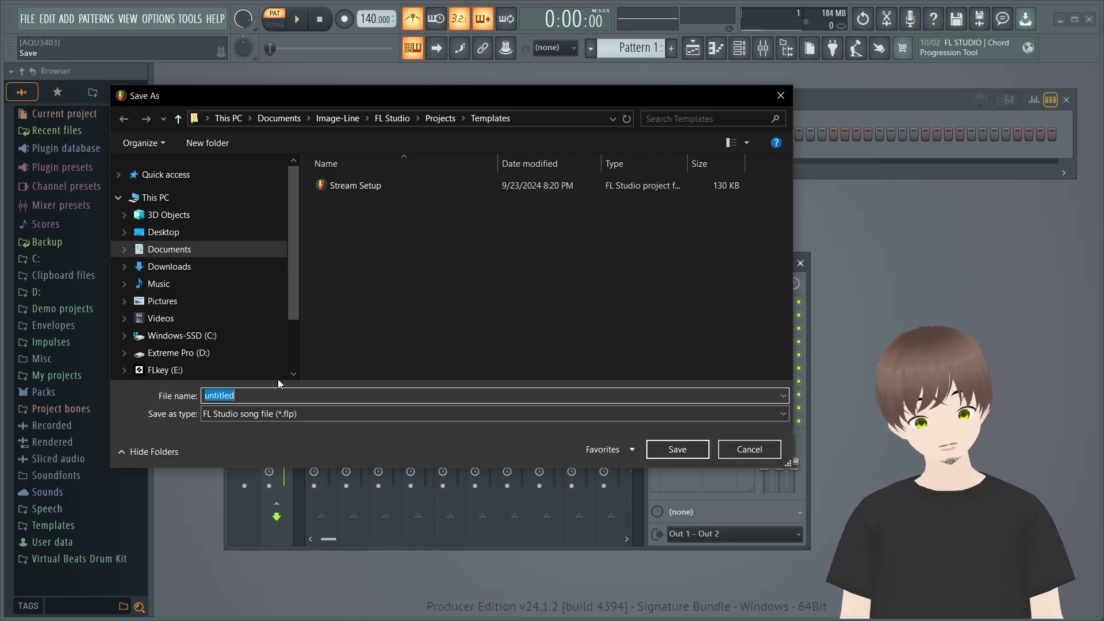
pyautogui.write('Virtual')
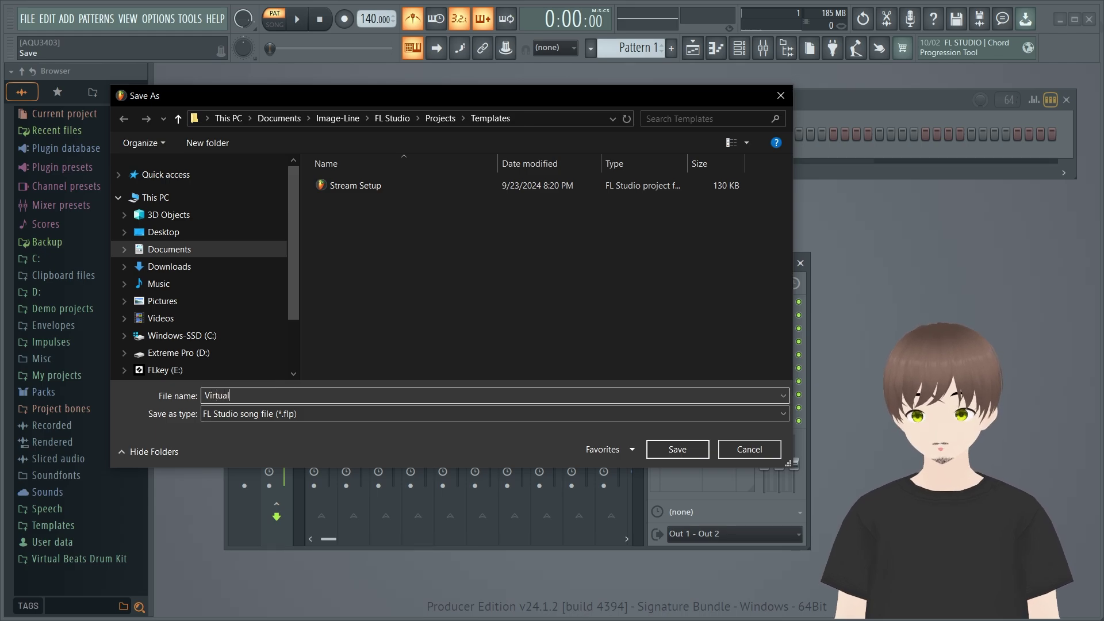
pyautogui.write(' Beats')
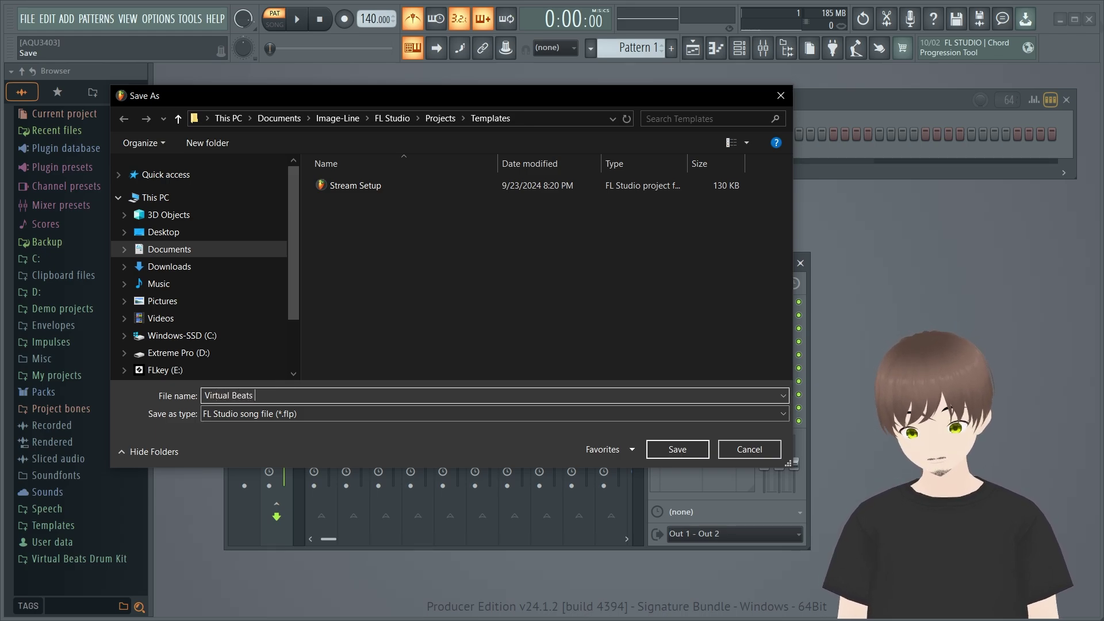
pyautogui.write(' Te')
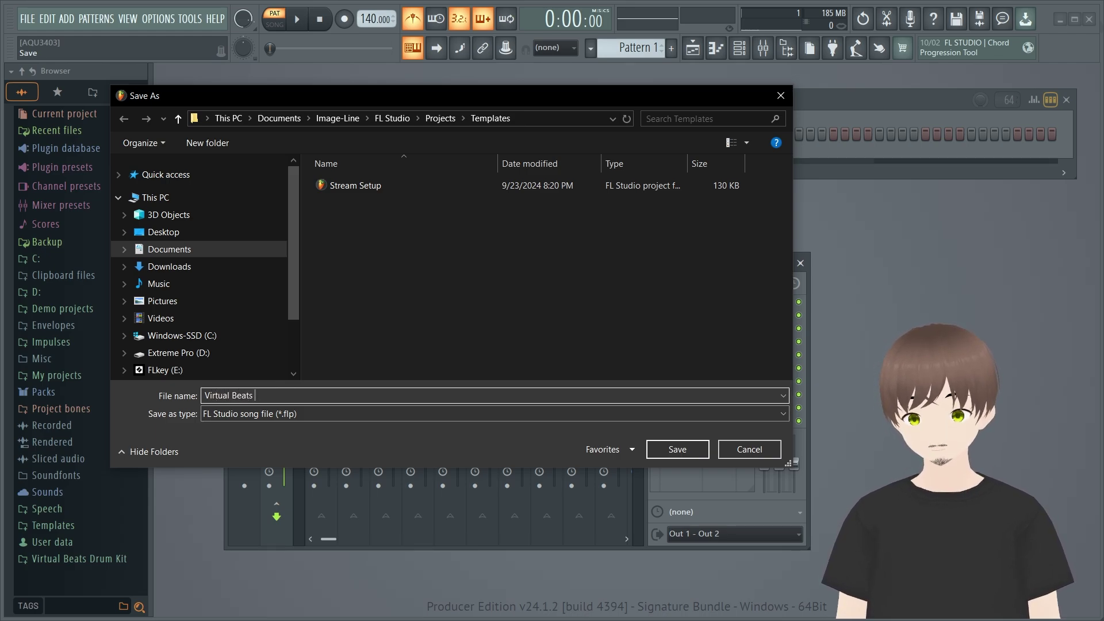
pyautogui.write('mpl')
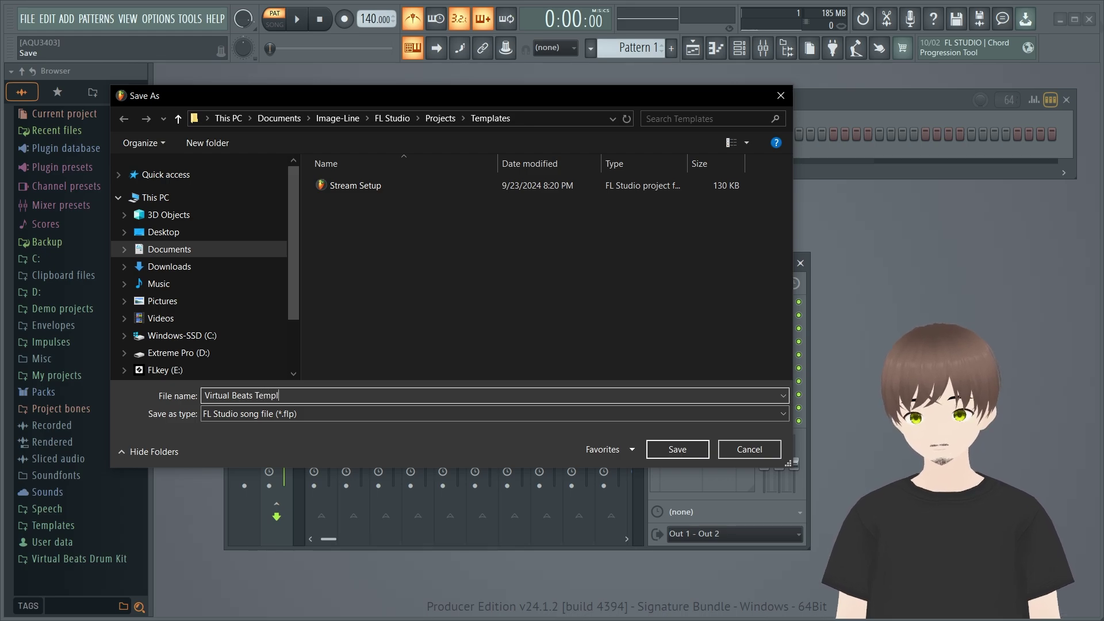
pyautogui.write('ate')
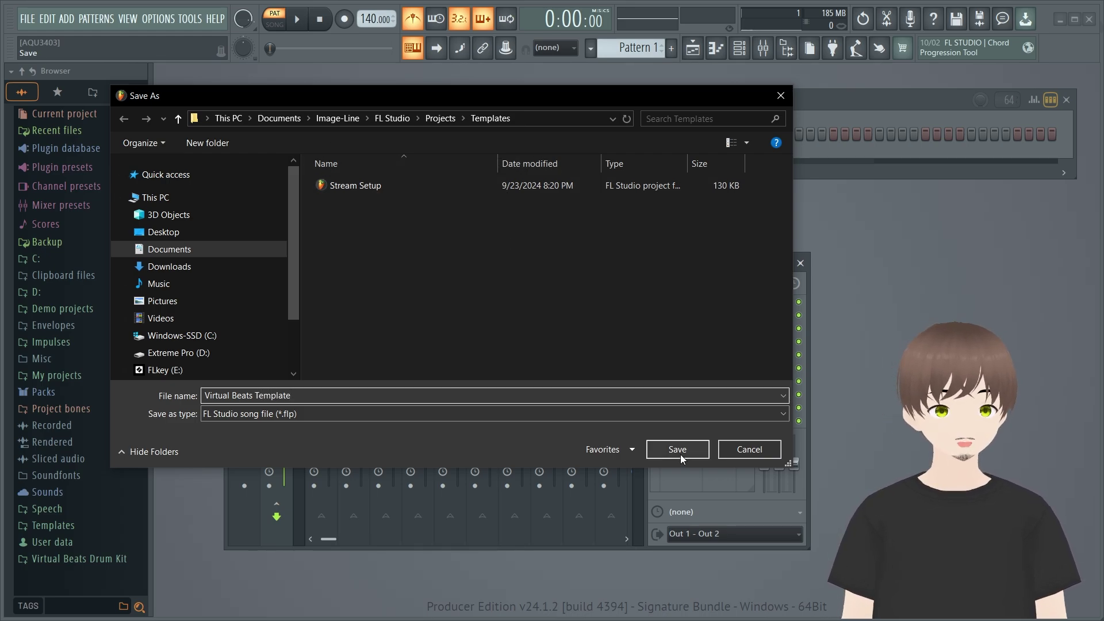
pyautogui.click(694, 450)
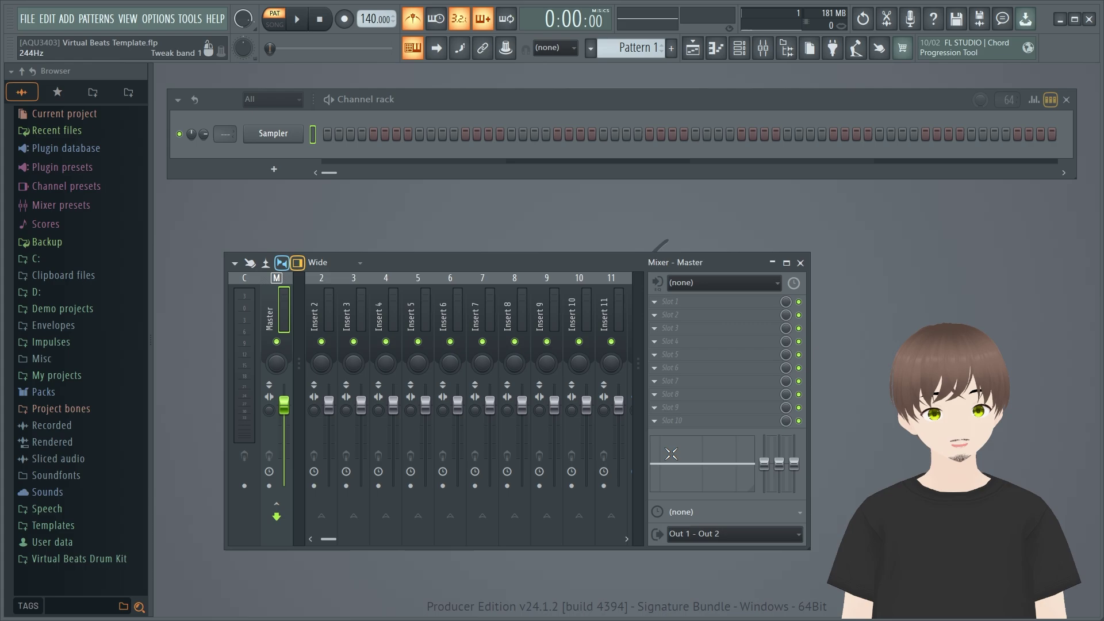
# Step: Open a new project from the Basic 808 with limiter template (five 808 channels, 130 BPM)
pyautogui.click(27, 18)
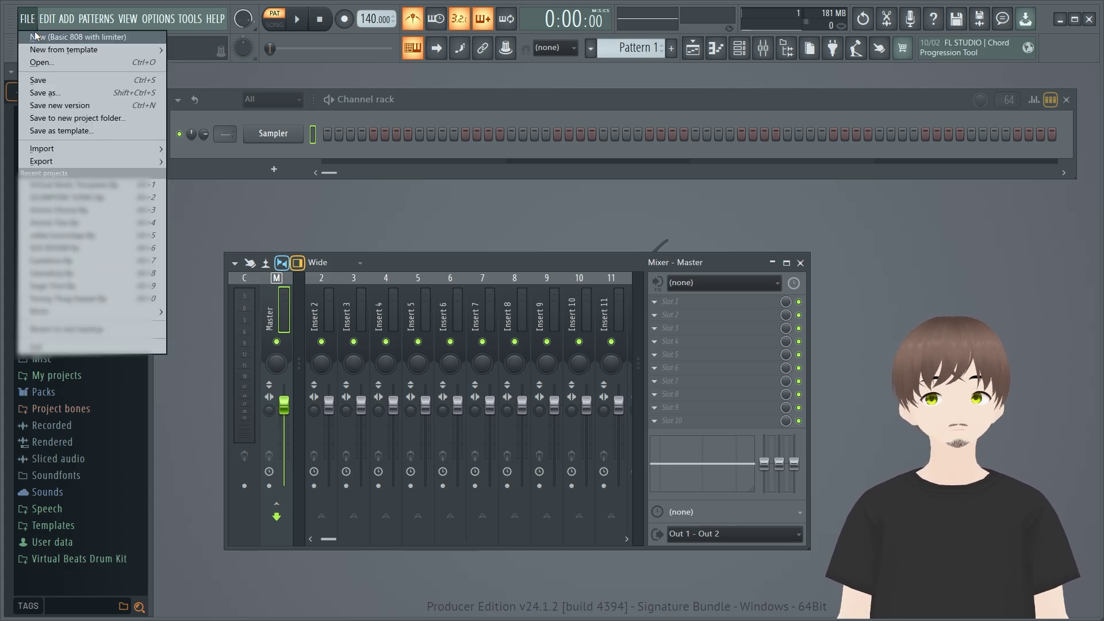
pyautogui.click(34, 33)
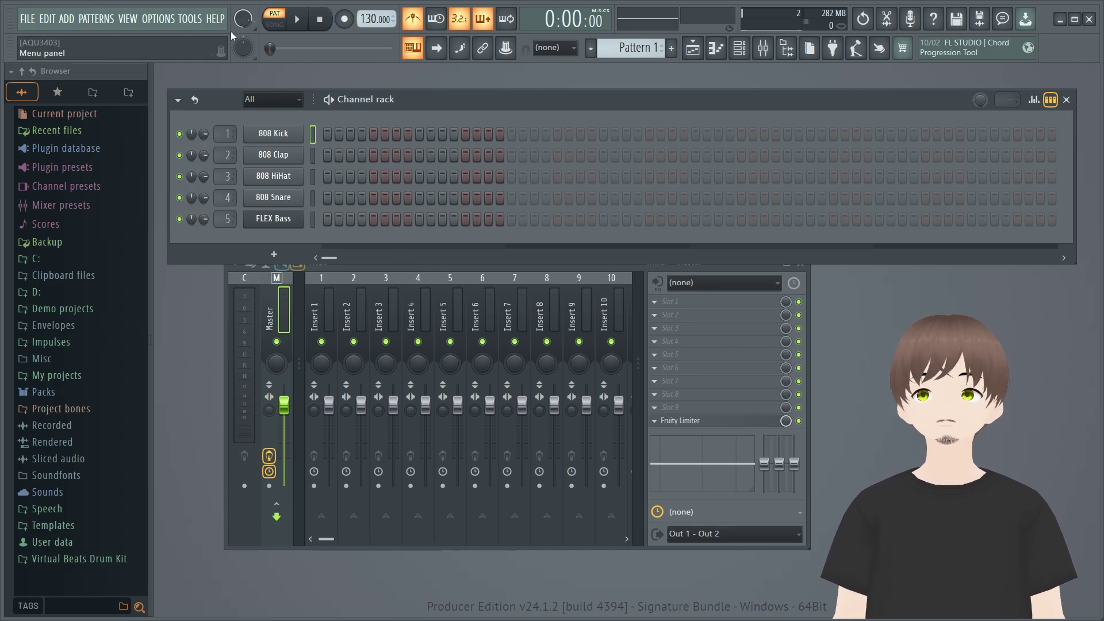
# Step: In General settings, set the Default template to Virtual Beats Template
pyautogui.click(159, 19)
pyautogui.click(176, 74)
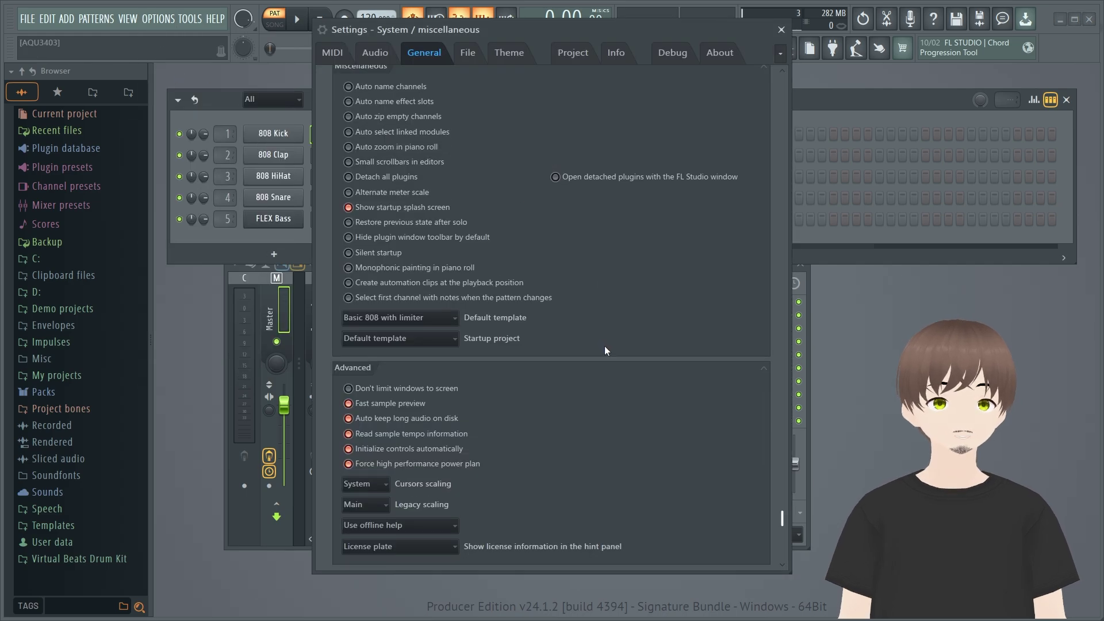
pyautogui.scroll(5, 424, 359)
pyautogui.scroll(-5, 425, 360)
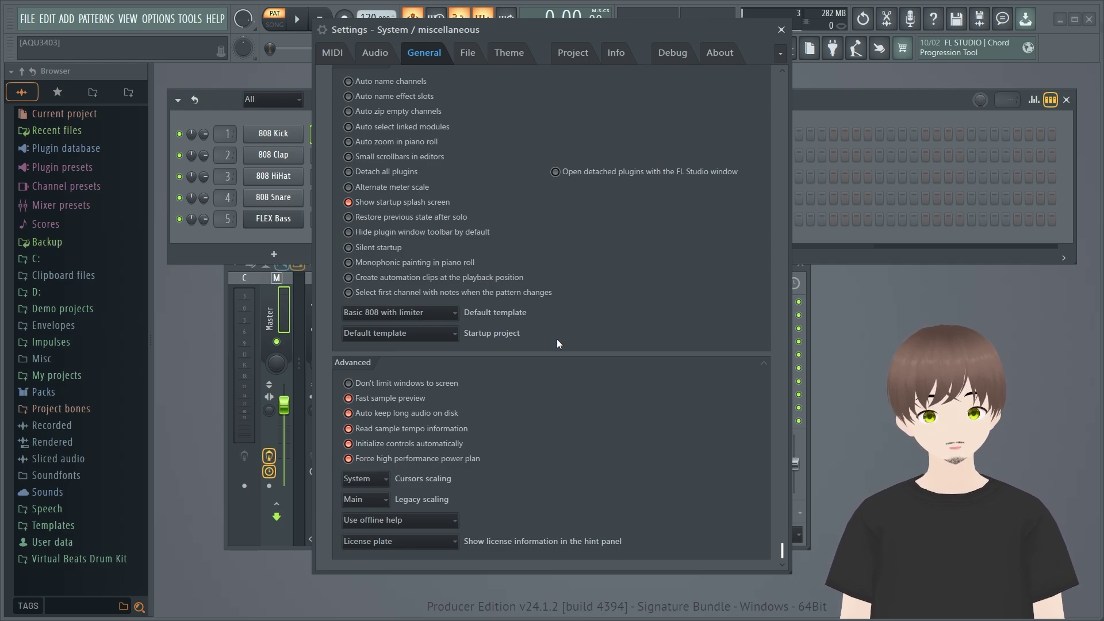
pyautogui.scroll(2, 715, 489)
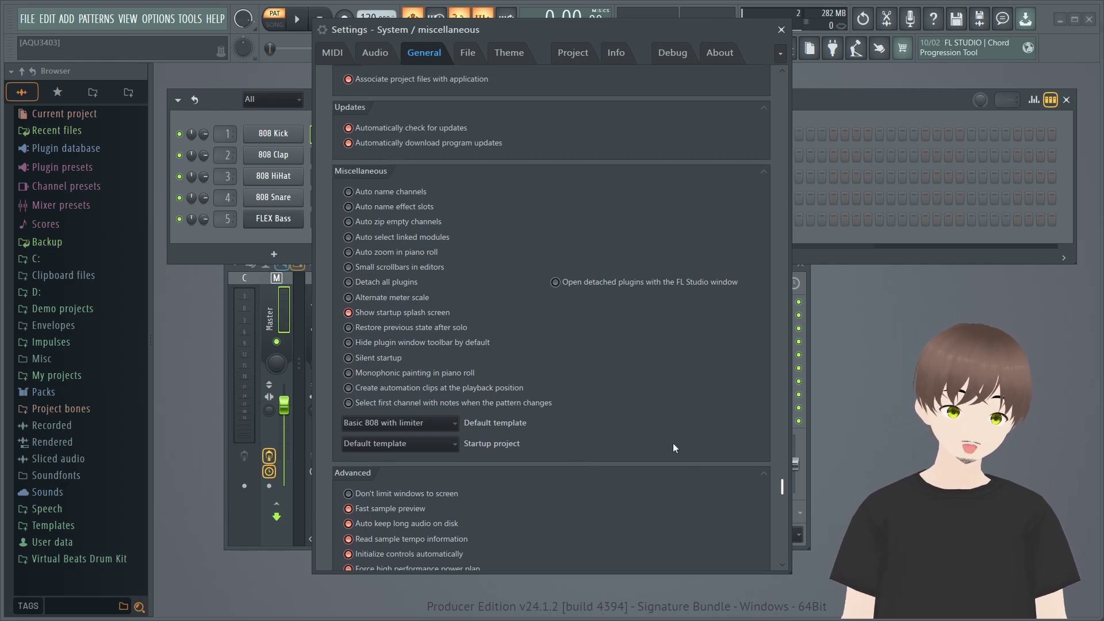
pyautogui.scroll(-2, 672, 448)
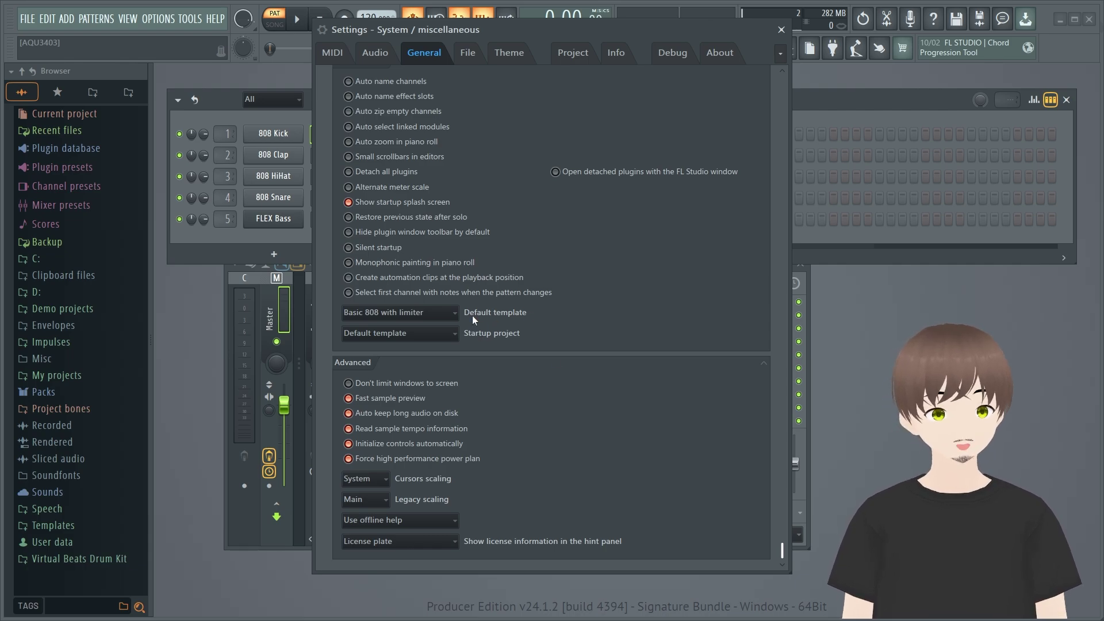
pyautogui.click(414, 317)
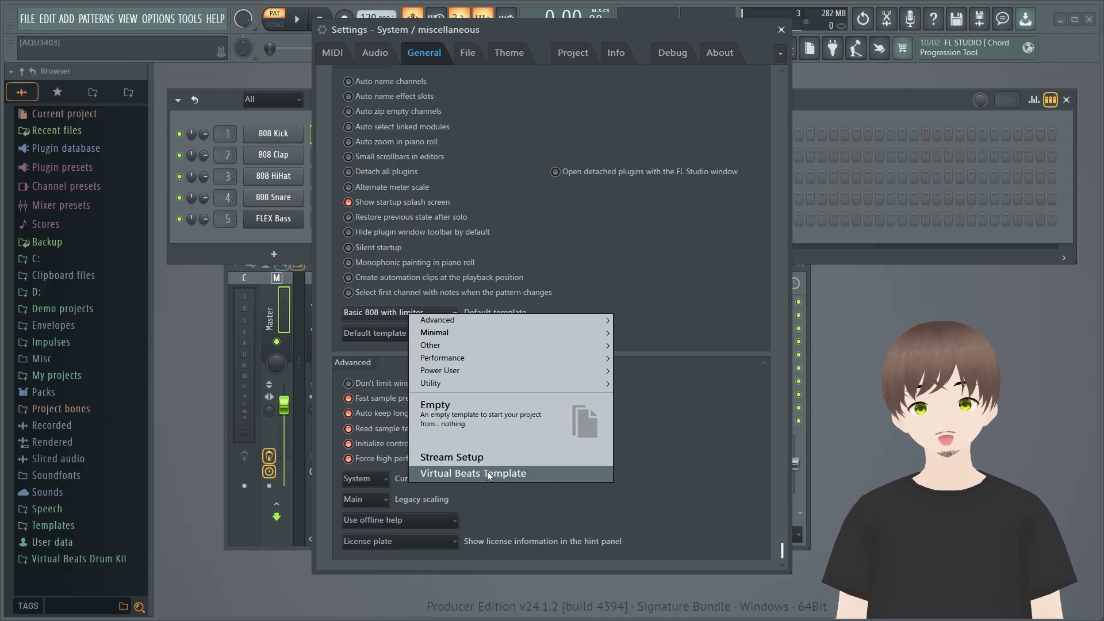
pyautogui.click(486, 475)
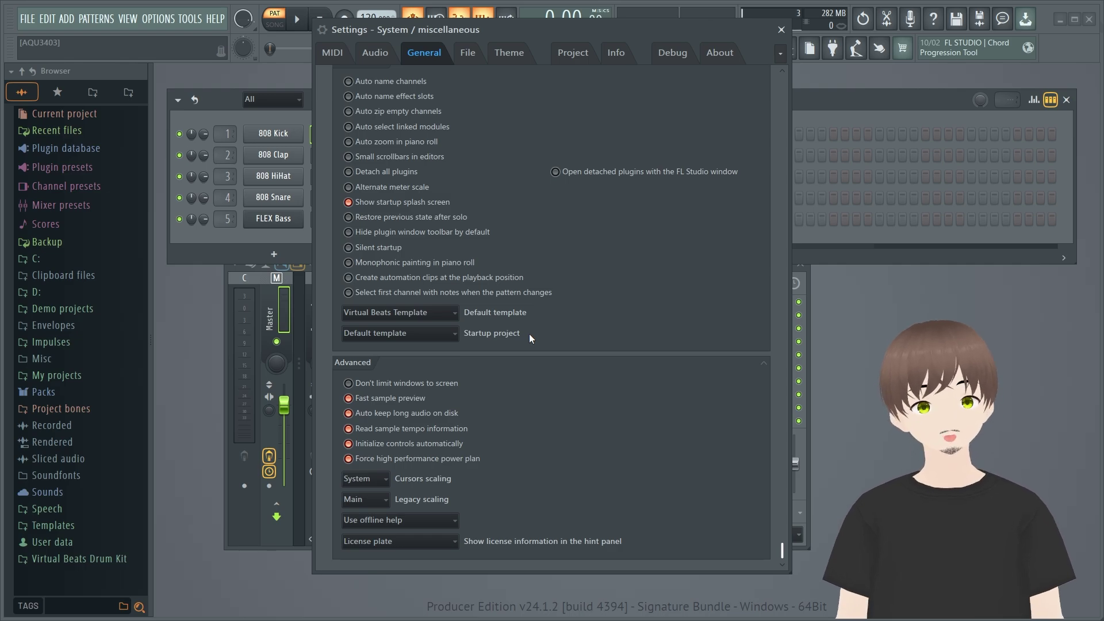
# Step: Keep Default template as the startup project, close Settings, and start a new Virtual Beats Template project
pyautogui.click(443, 335)
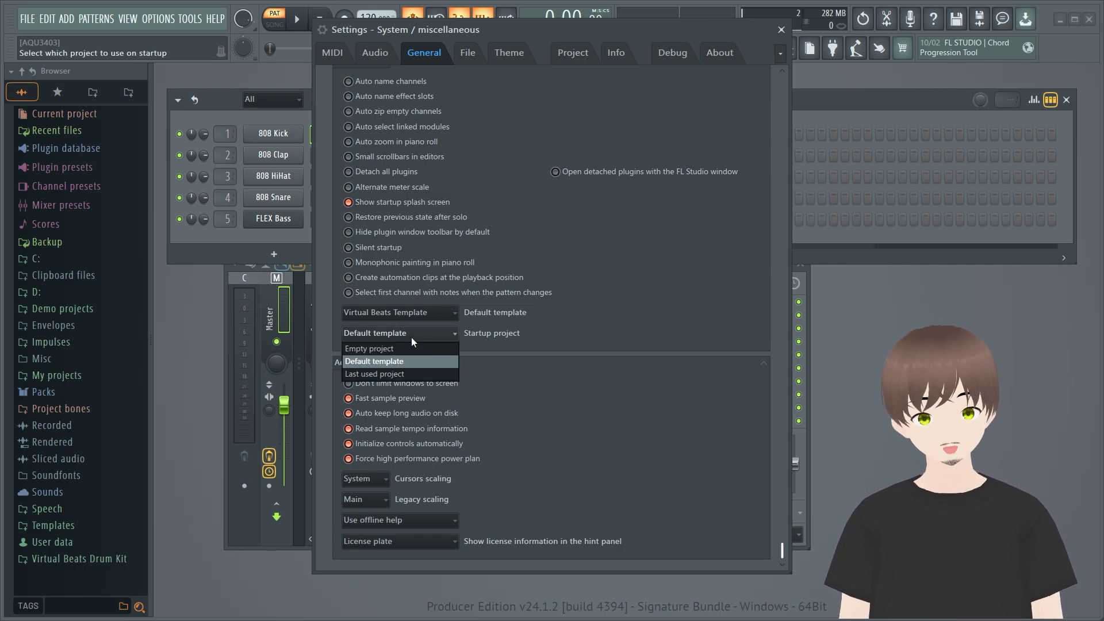
pyautogui.click(390, 364)
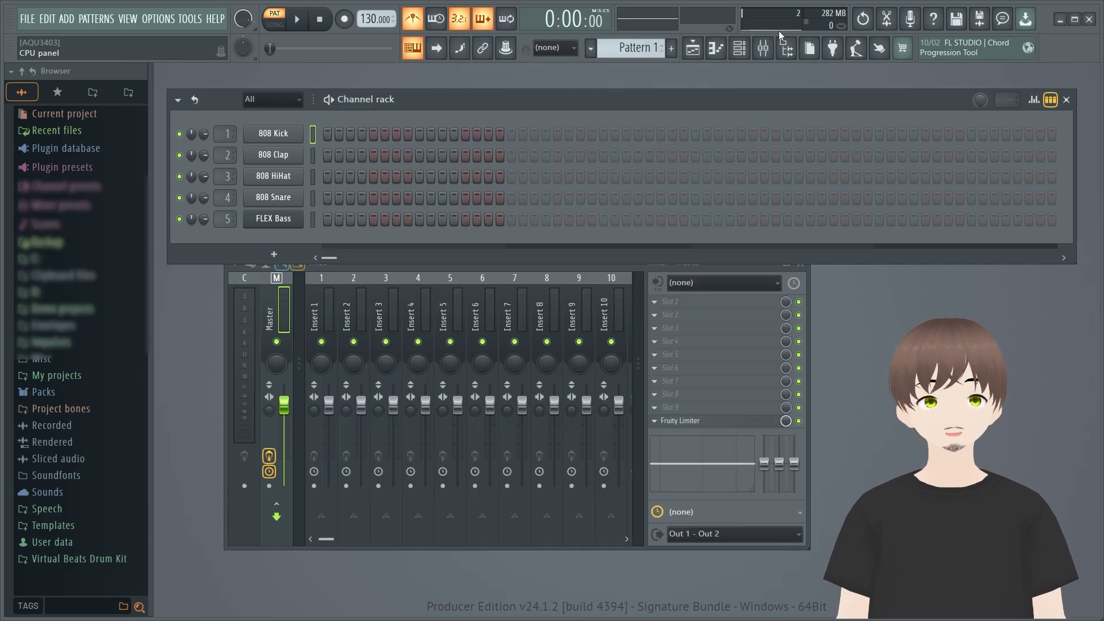
pyautogui.click(781, 30)
pyautogui.click(24, 20)
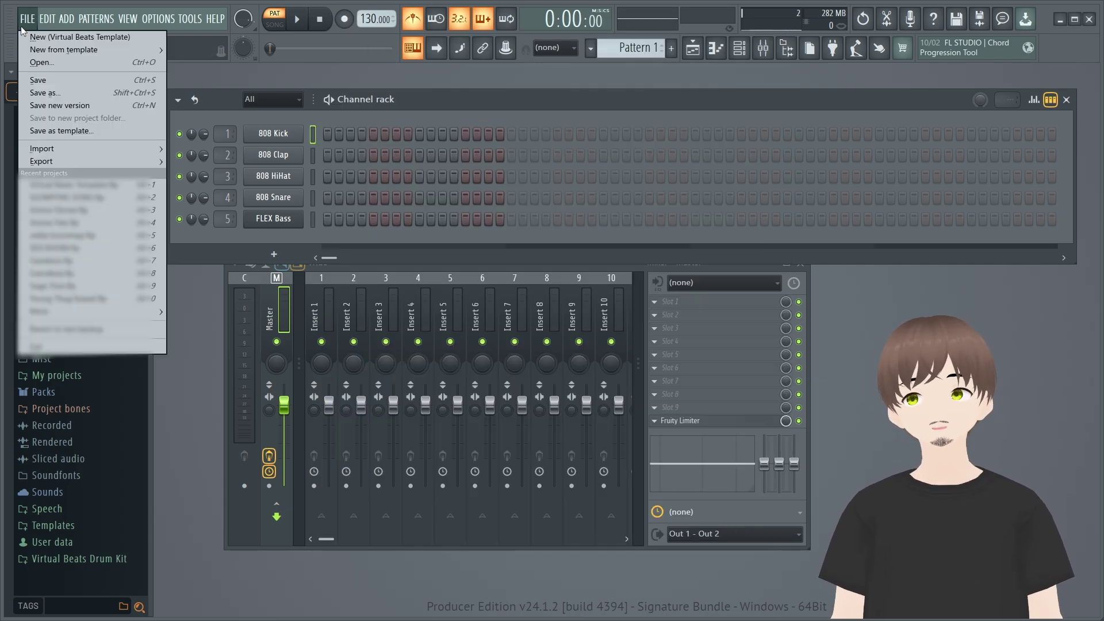
pyautogui.click(35, 37)
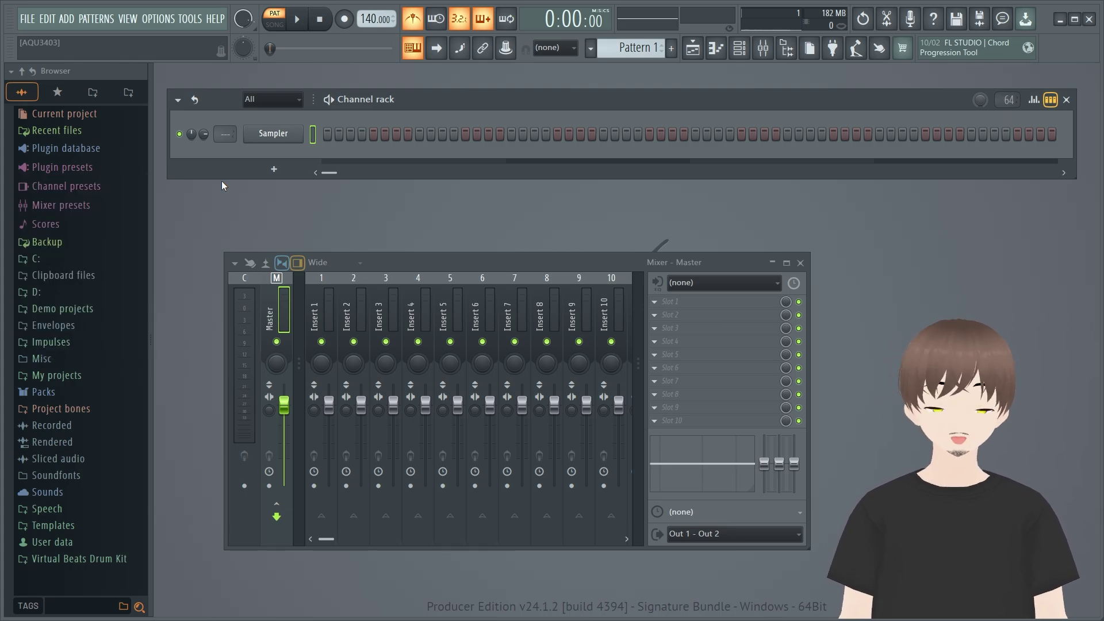
# Step: Open Audio settings, keep resampling quality at 24-point sinc, and view the Device list
pyautogui.click(158, 18)
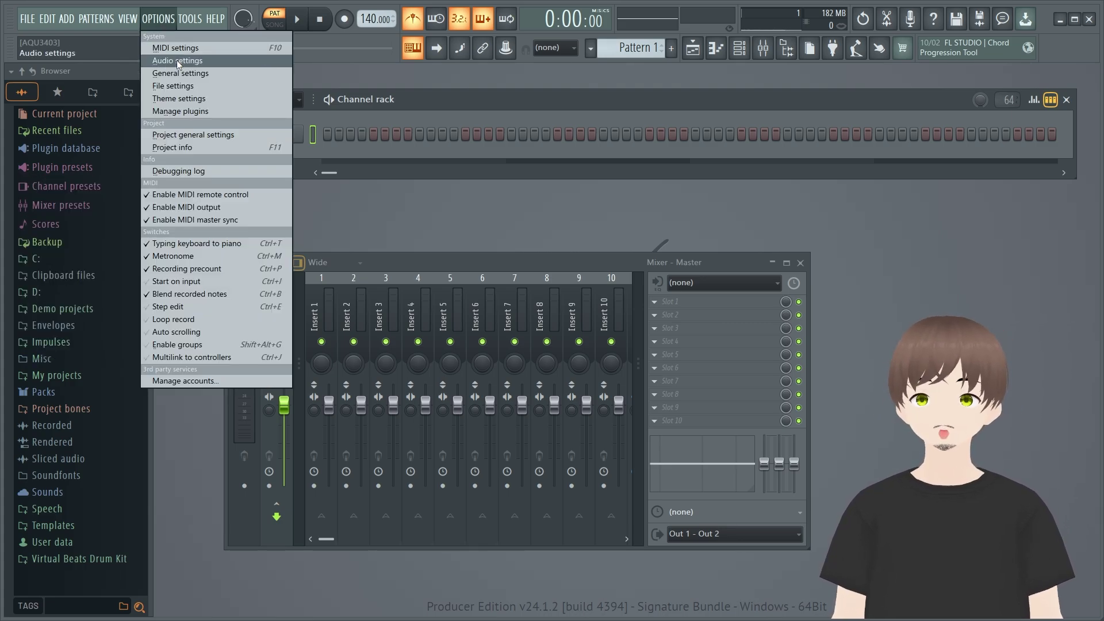
pyautogui.click(177, 57)
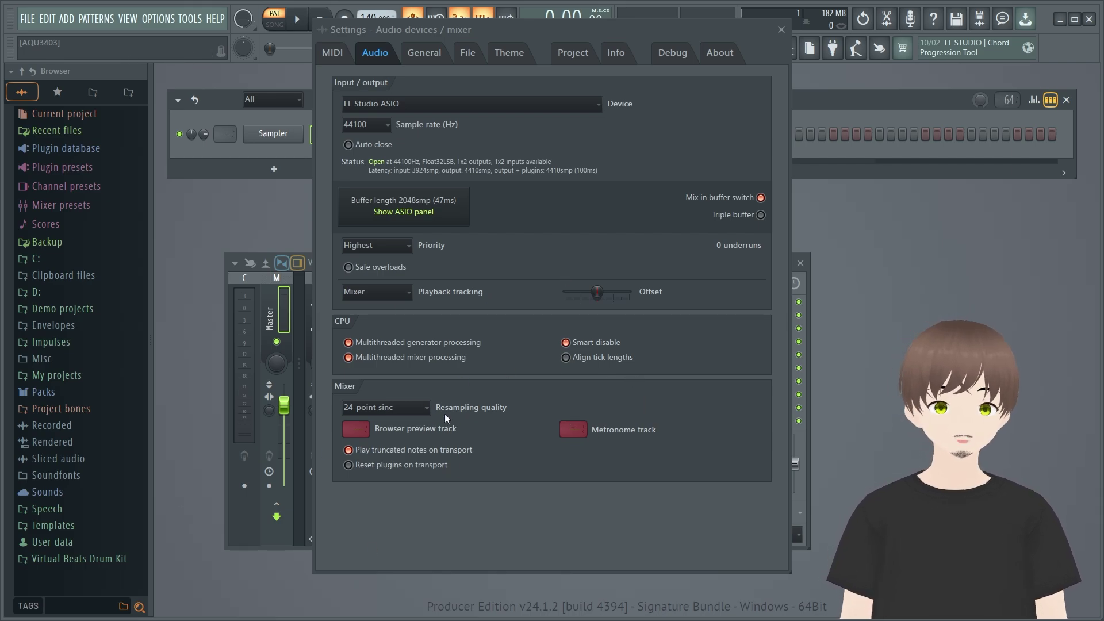
pyautogui.click(386, 408)
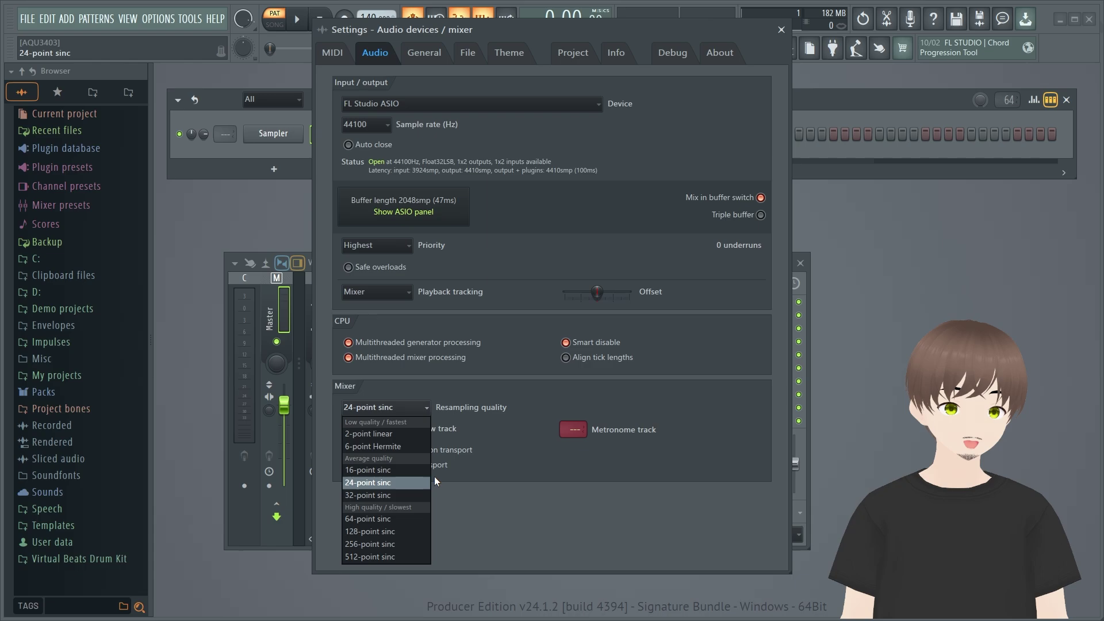
pyautogui.click(366, 483)
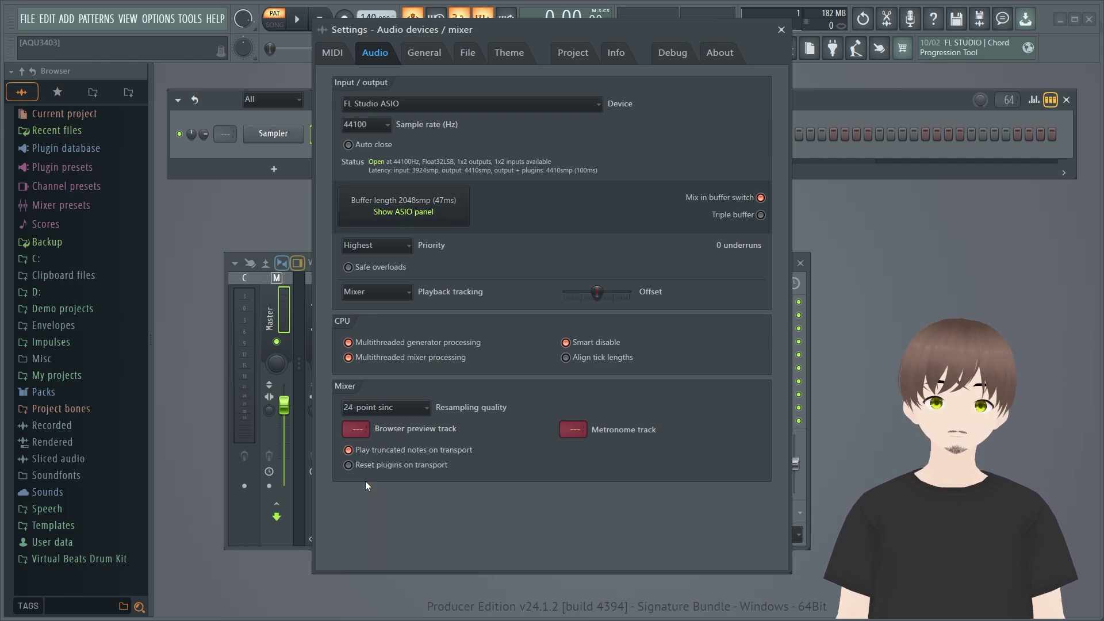
pyautogui.click(391, 407)
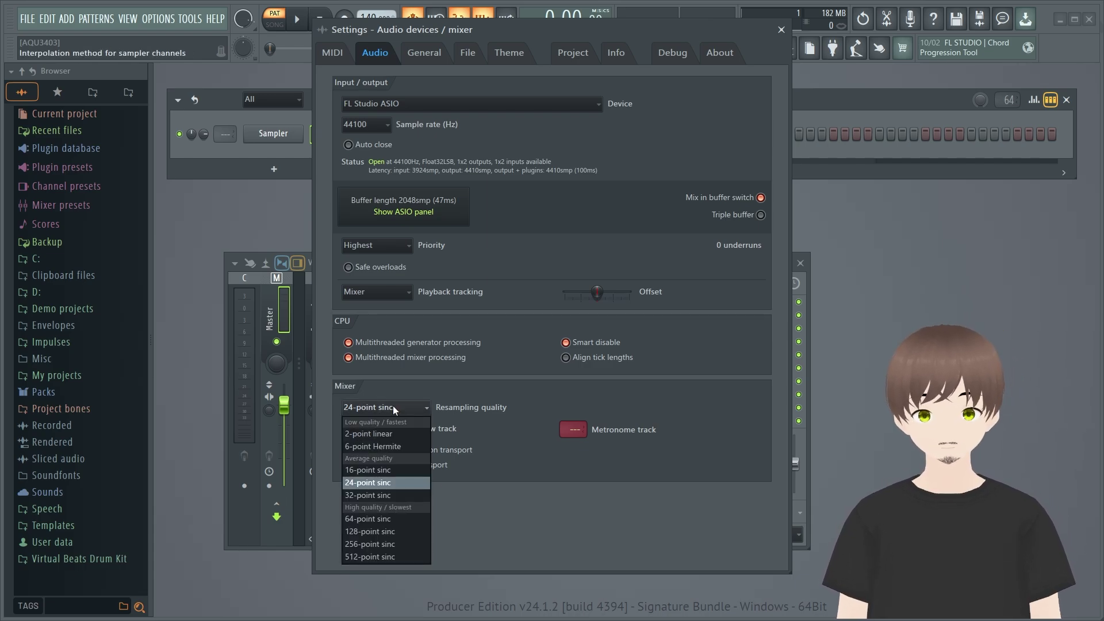
pyautogui.click(362, 486)
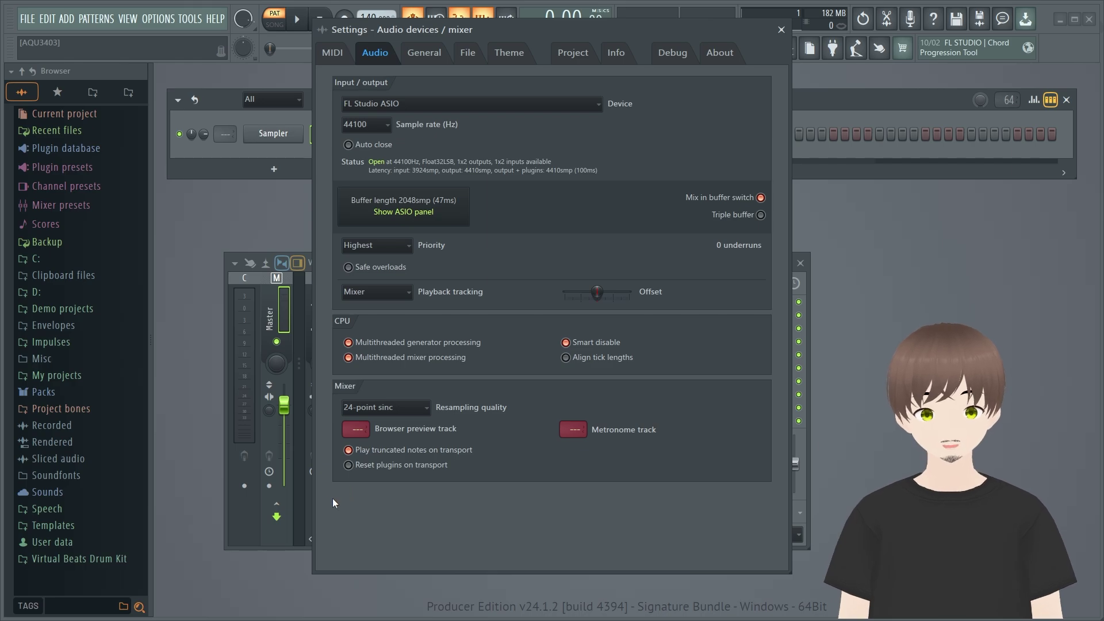
pyautogui.click(385, 105)
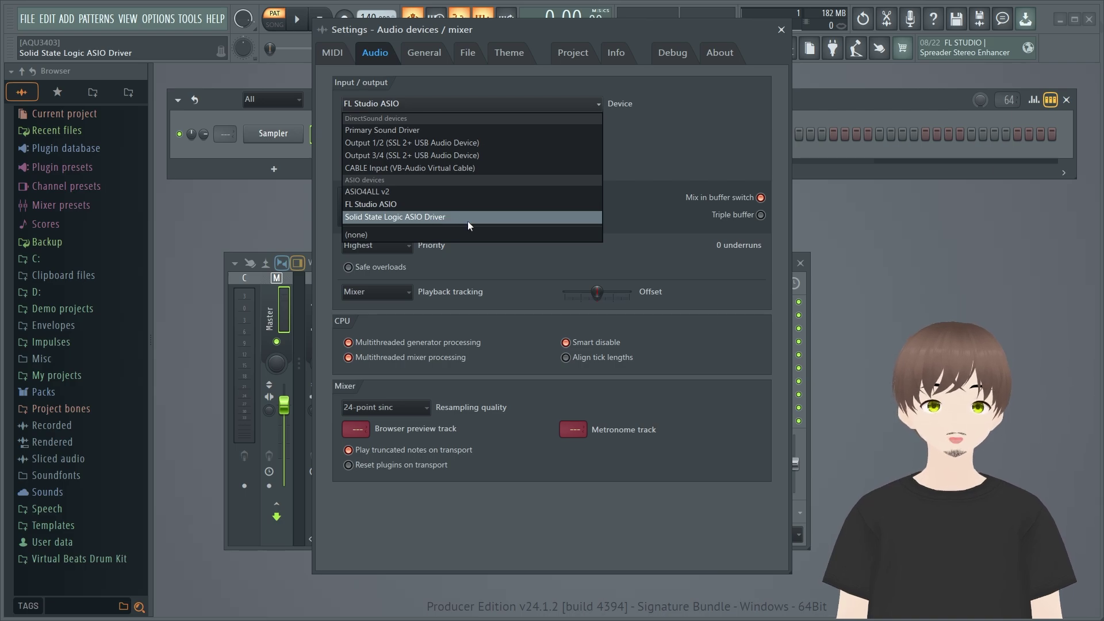
# Step: Keep FL Studio ASIO as the audio device and switch to the VB-CABLE page in Chrome
pyautogui.click(408, 205)
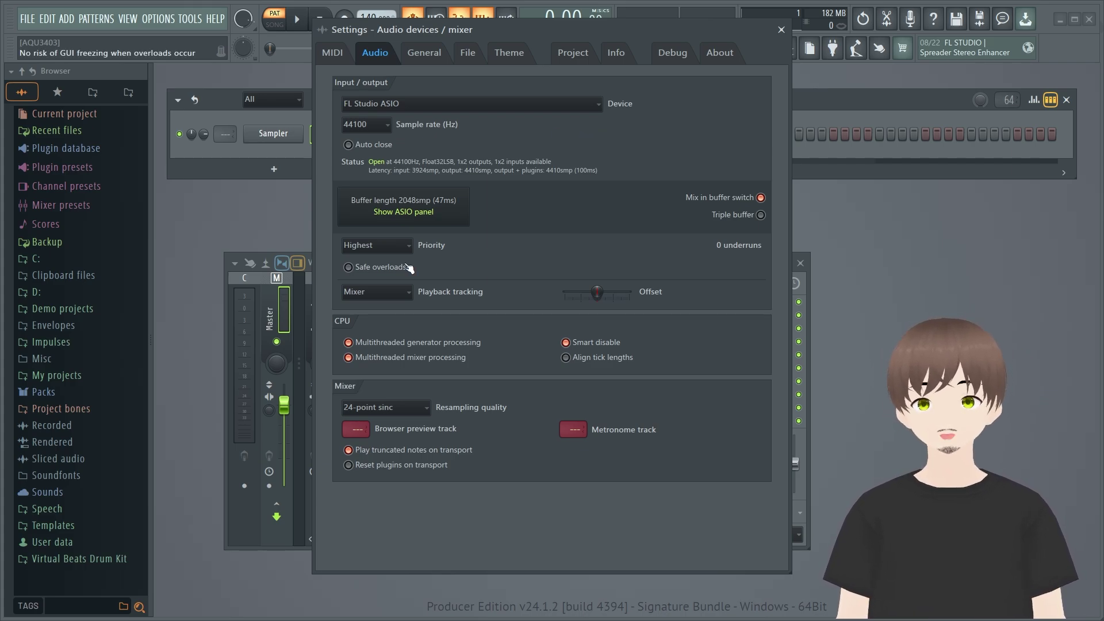
pyautogui.hotkey('alt', 'Tab')
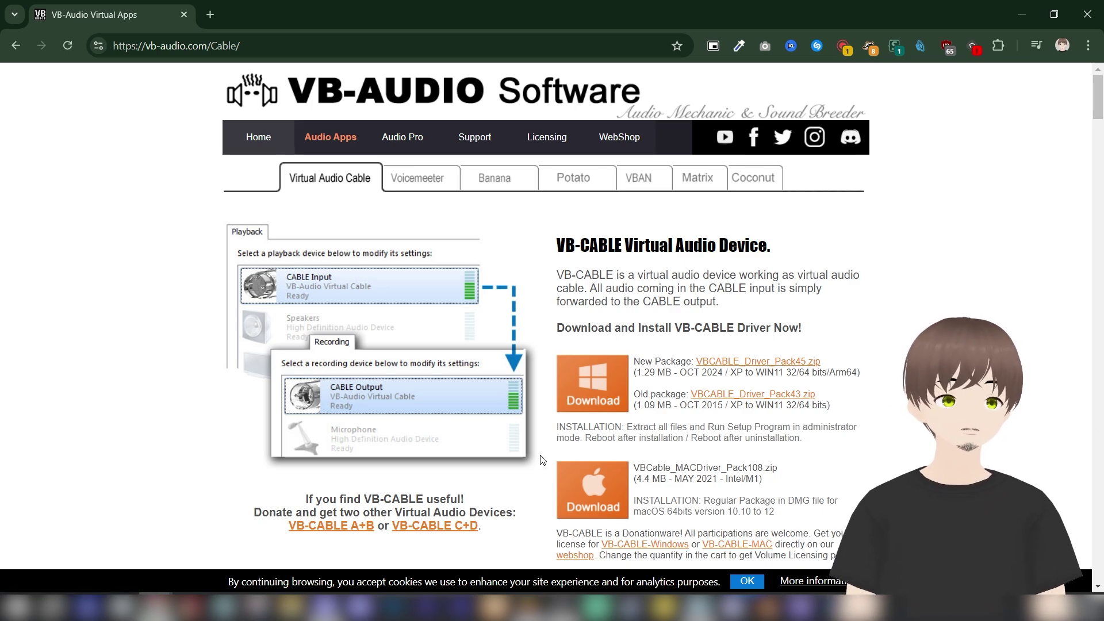
# Step: Close the Chrome window and move FL Studio's Settings dialog aside
pyautogui.click(1083, 13)
pyautogui.moveTo(692, 36); pyautogui.dragTo(584, 53)
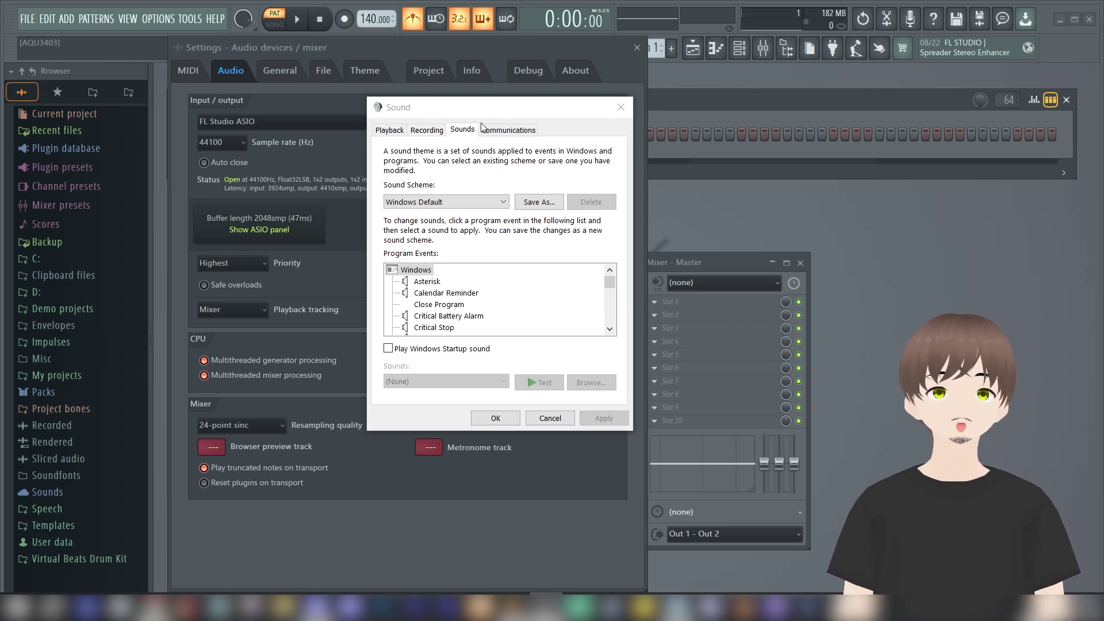
# Step: Review playback and recording devices and CABLE Output listen options, then close both Sound windows
pyautogui.click(389, 130)
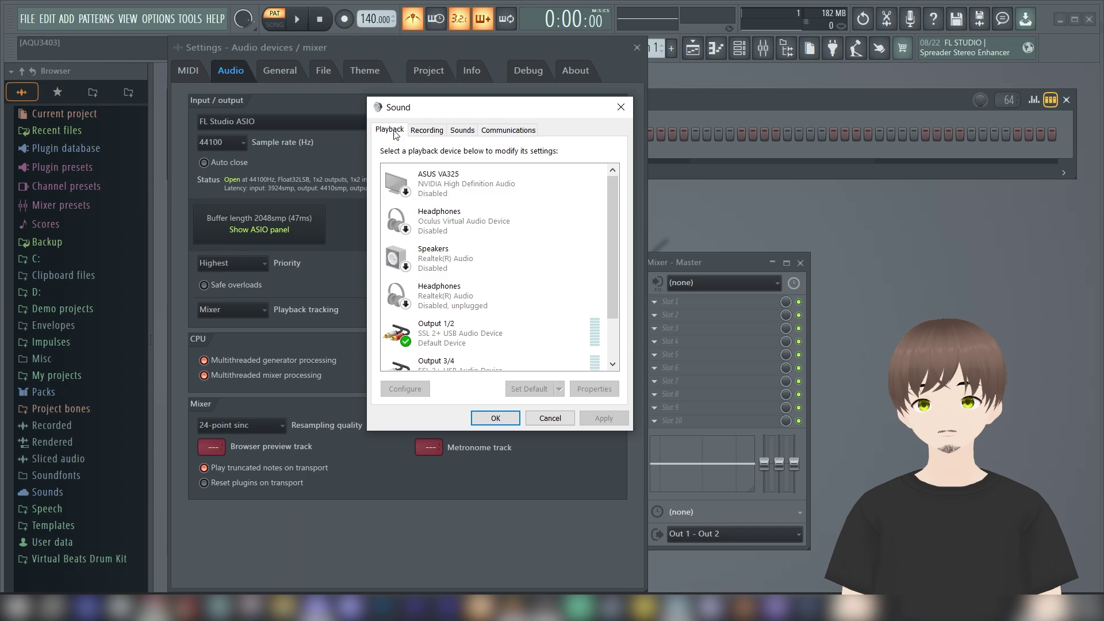
pyautogui.scroll(-5, 465, 322)
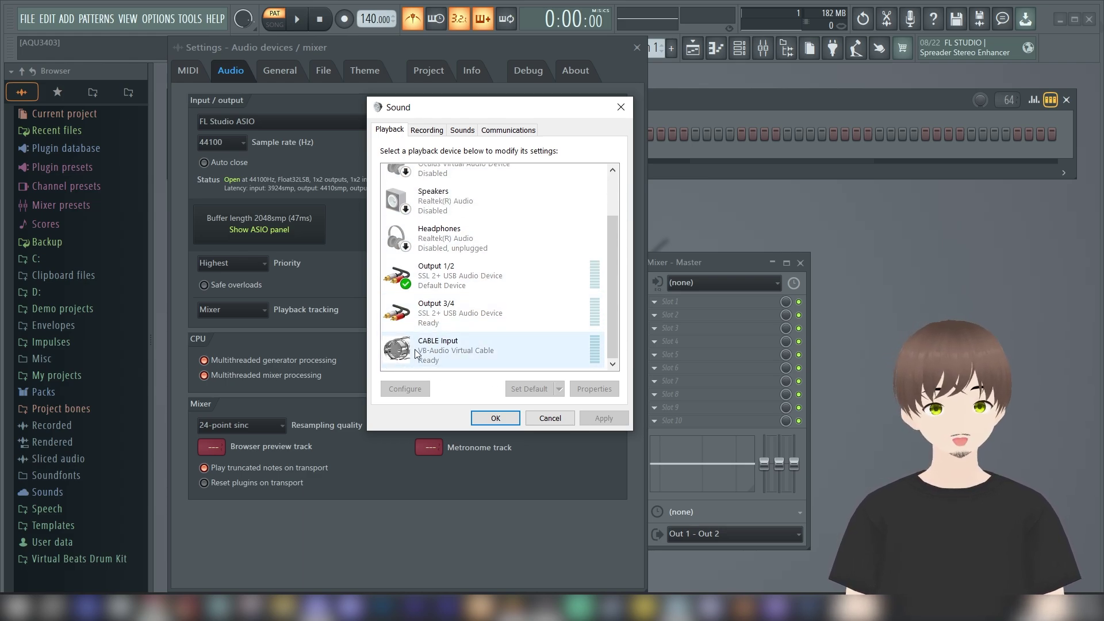
pyautogui.click(425, 130)
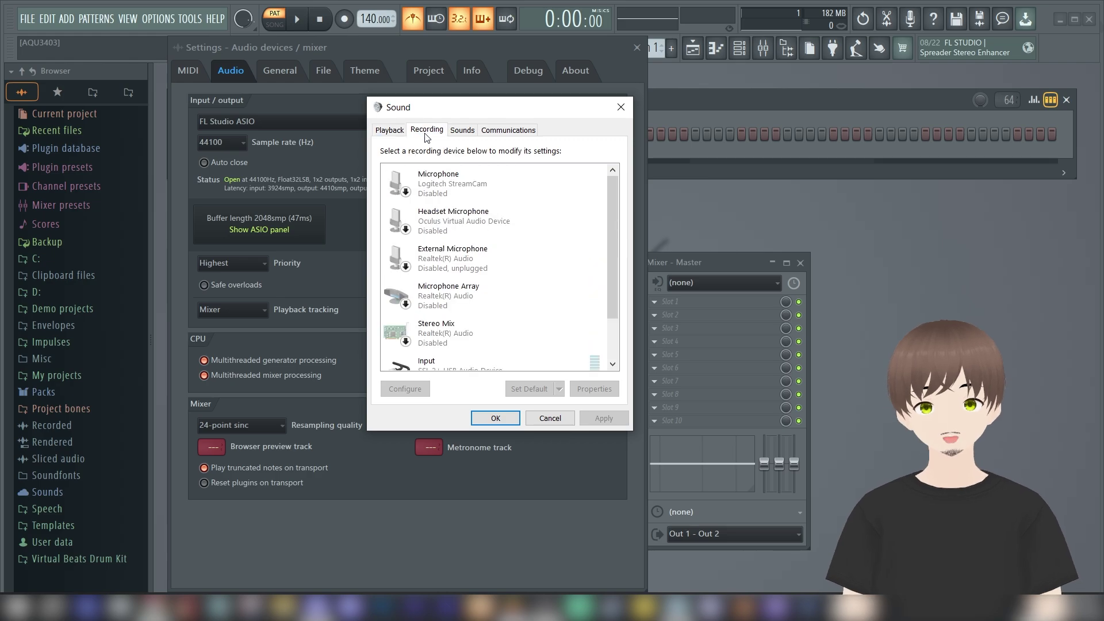
pyautogui.scroll(-5, 471, 334)
pyautogui.doubleClick(465, 348)
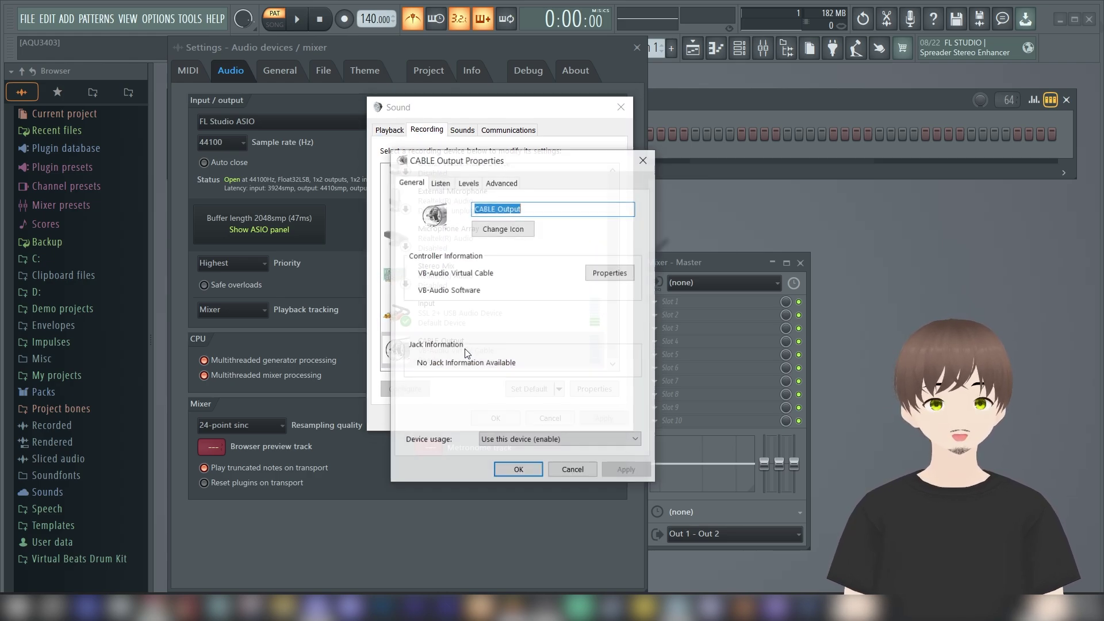
pyautogui.click(448, 186)
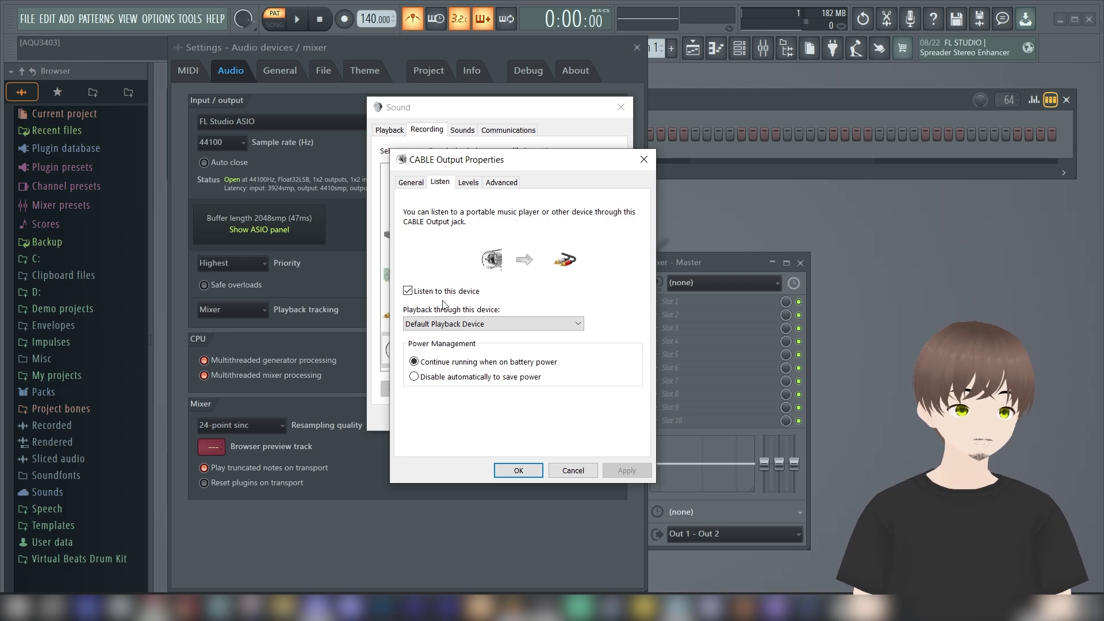
pyautogui.click(644, 160)
pyautogui.click(617, 107)
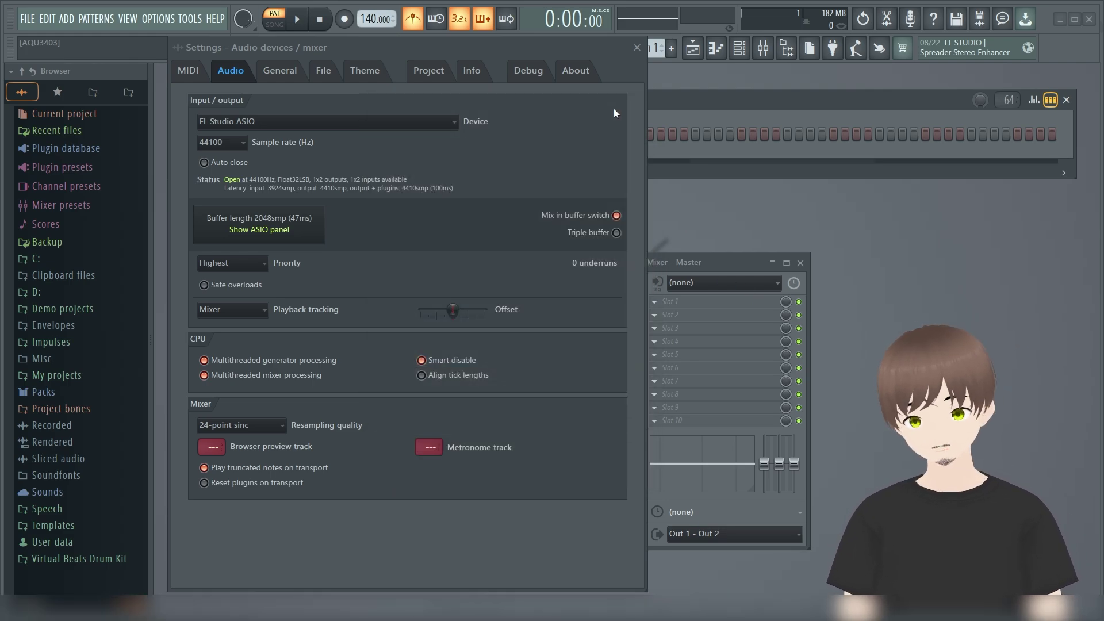
# Step: Enable 'Hard-clip output at 0dB' in the FL Studio ASIO panel, then close the panel
pyautogui.click(310, 223)
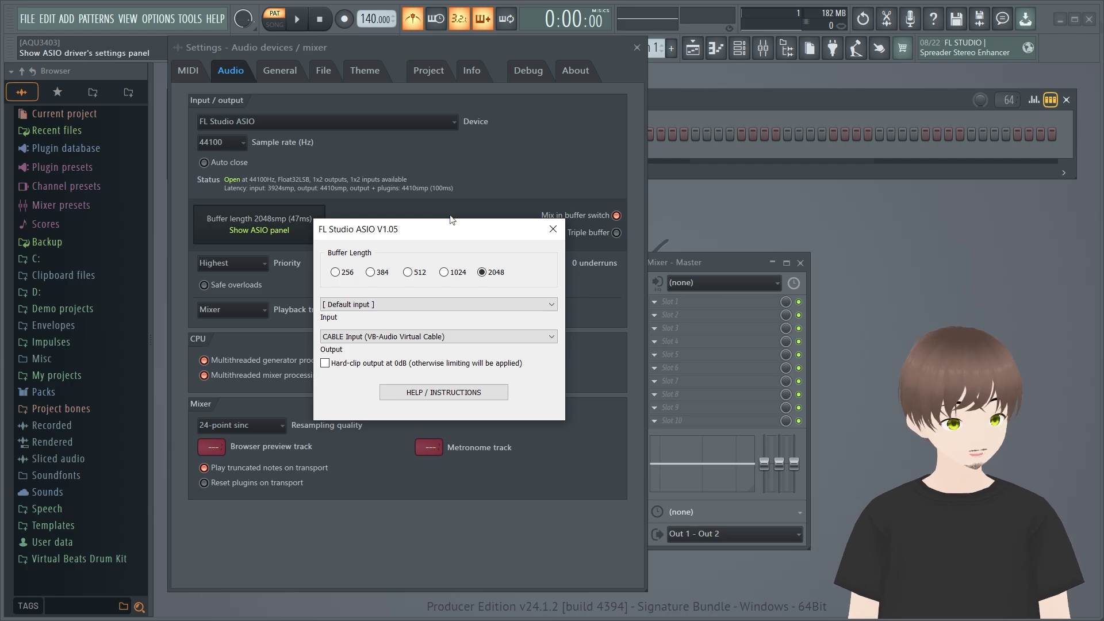
pyautogui.click(225, 270)
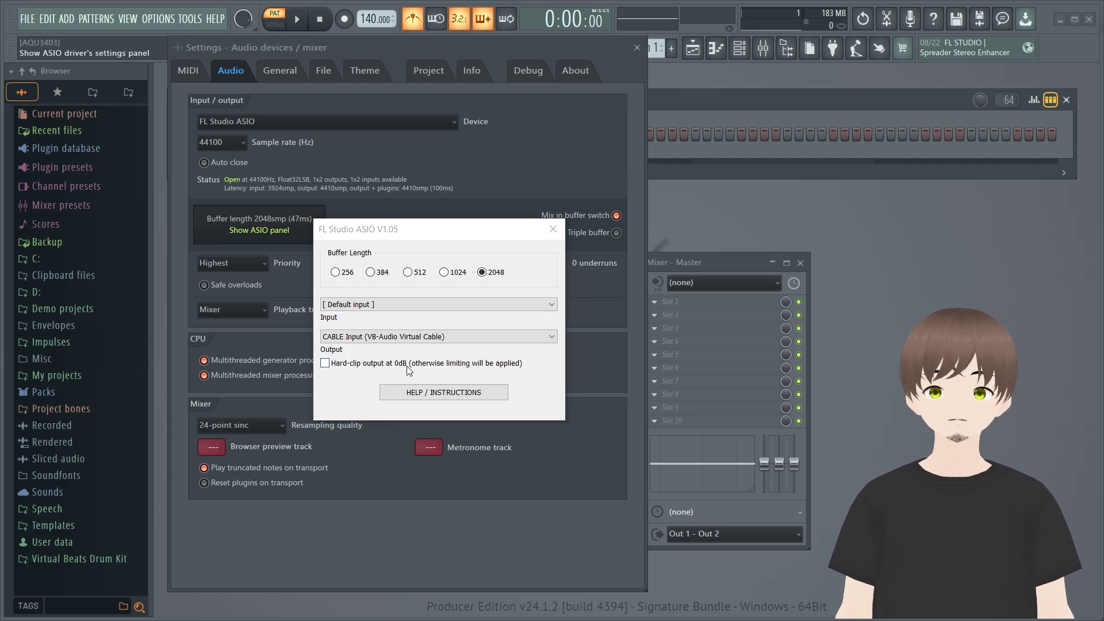
pyautogui.click(325, 363)
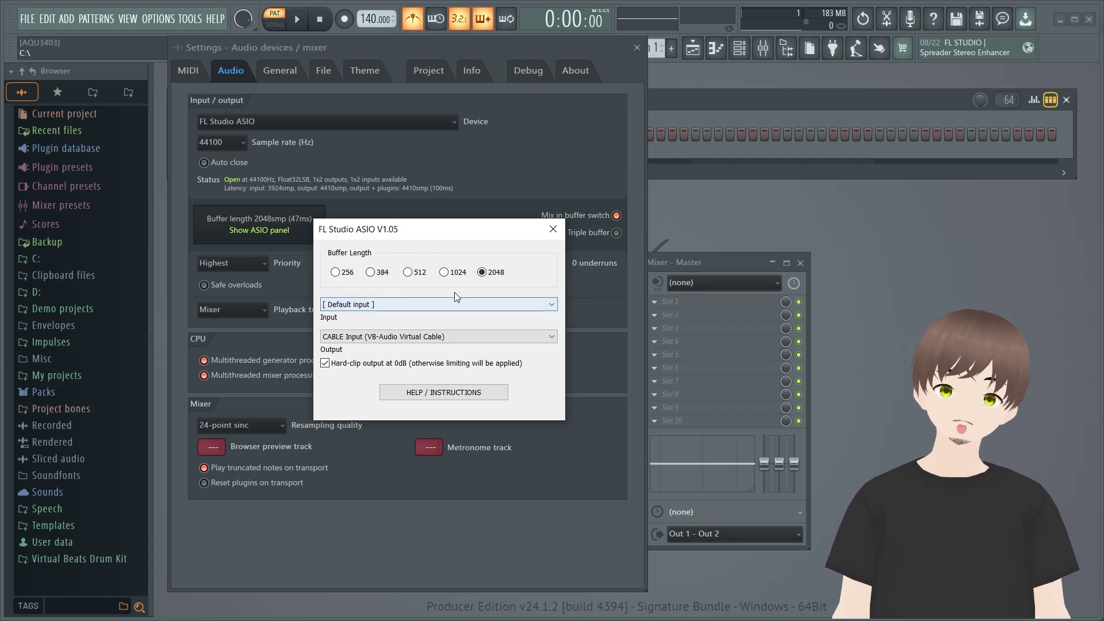
pyautogui.click(553, 229)
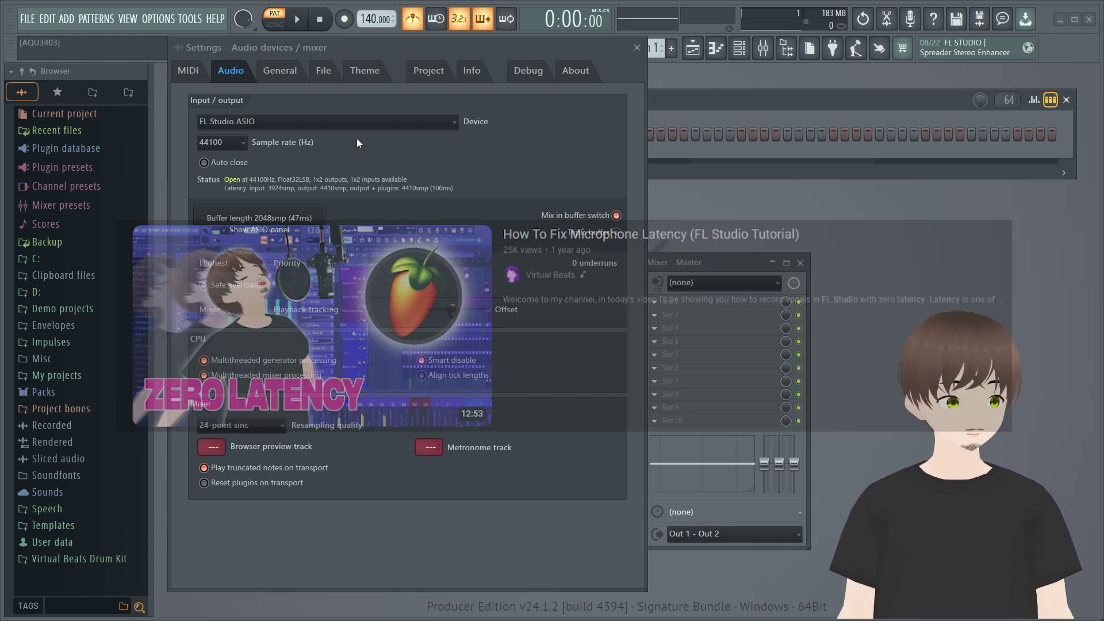
# Step: Switch to the General settings page and review its Undo history, Miscellaneous and Advanced options
pyautogui.hotkey('ctrl', 'Tab')
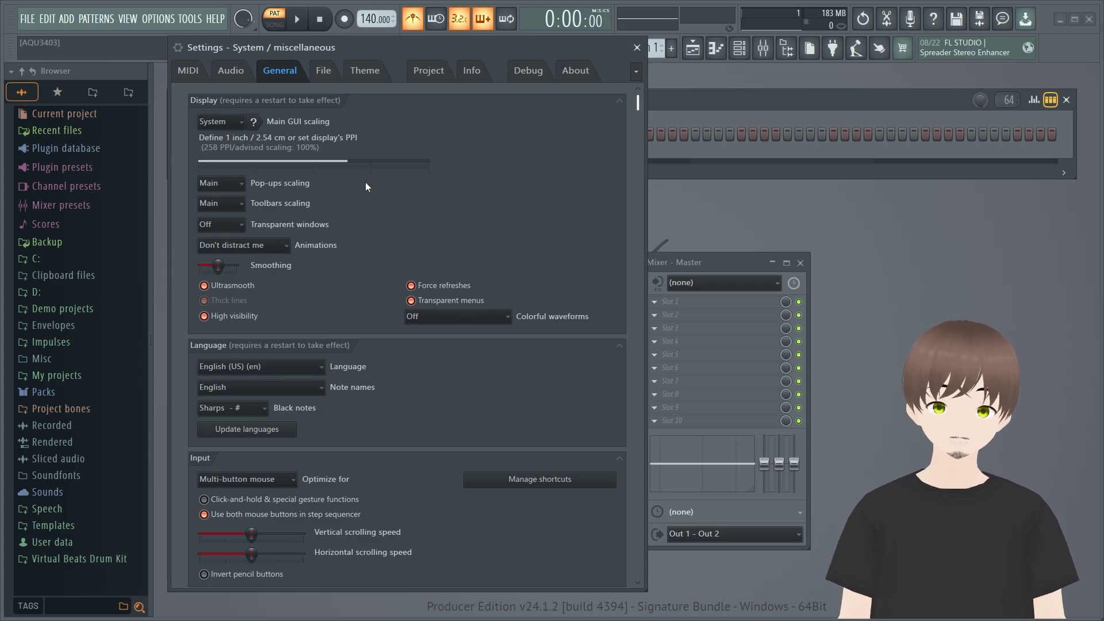
pyautogui.scroll(-2, 526, 182)
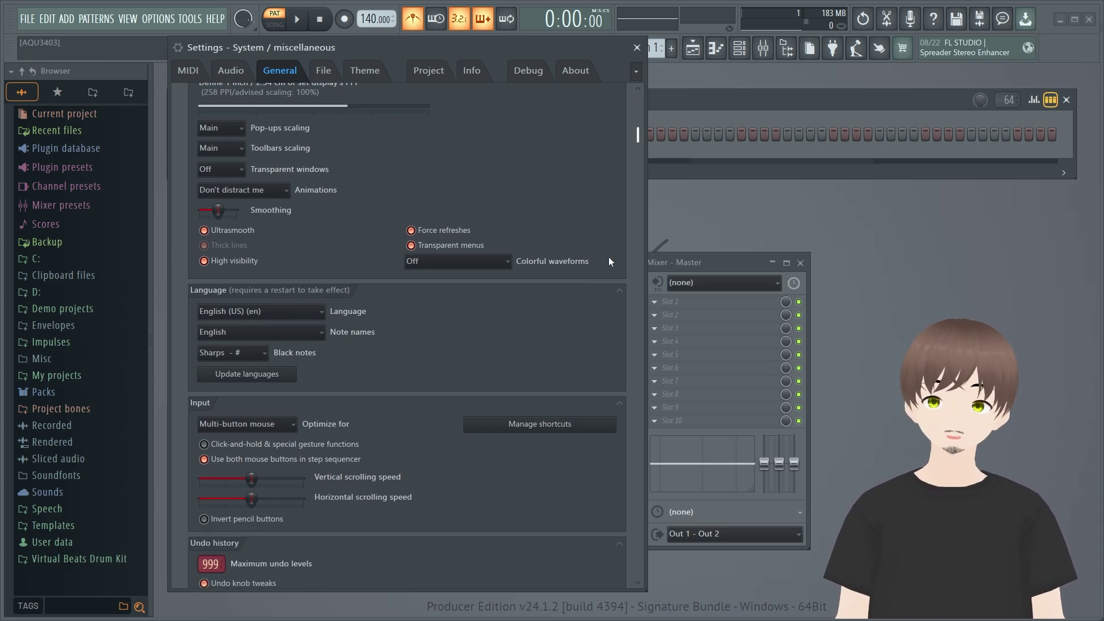
pyautogui.scroll(-10, 609, 257)
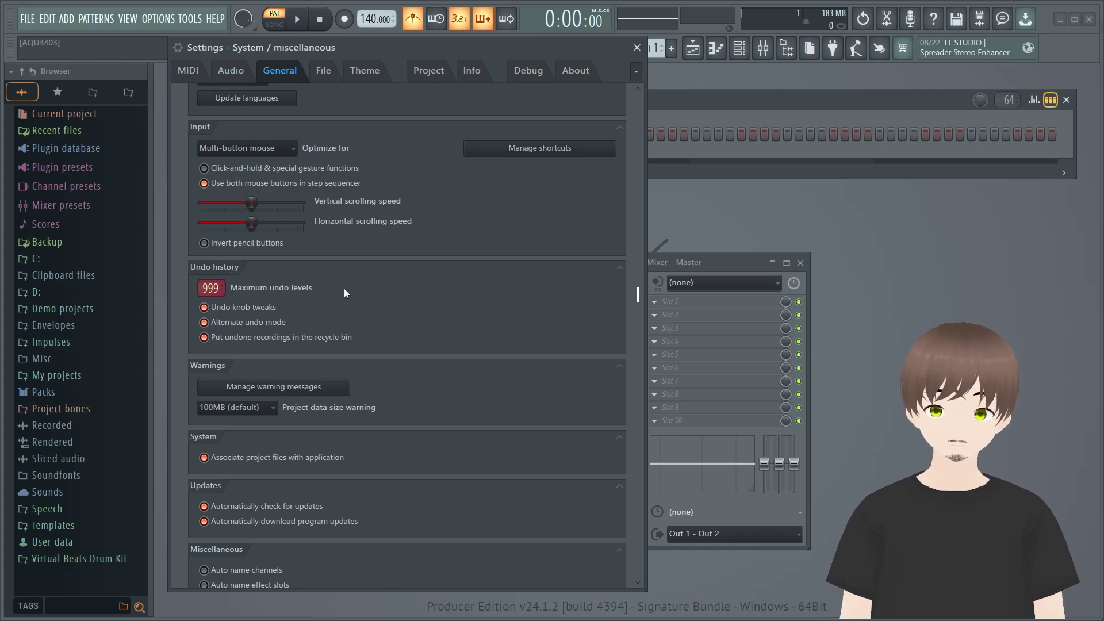
pyautogui.scroll(-2, 351, 291)
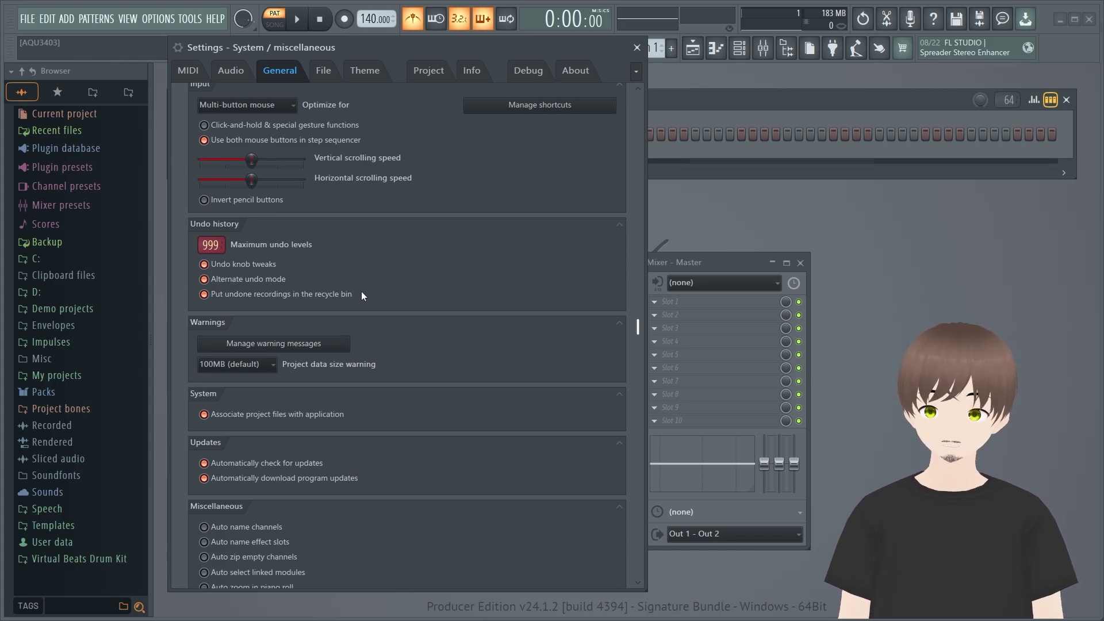
pyautogui.moveTo(214, 233); pyautogui.dragTo(211, 230)
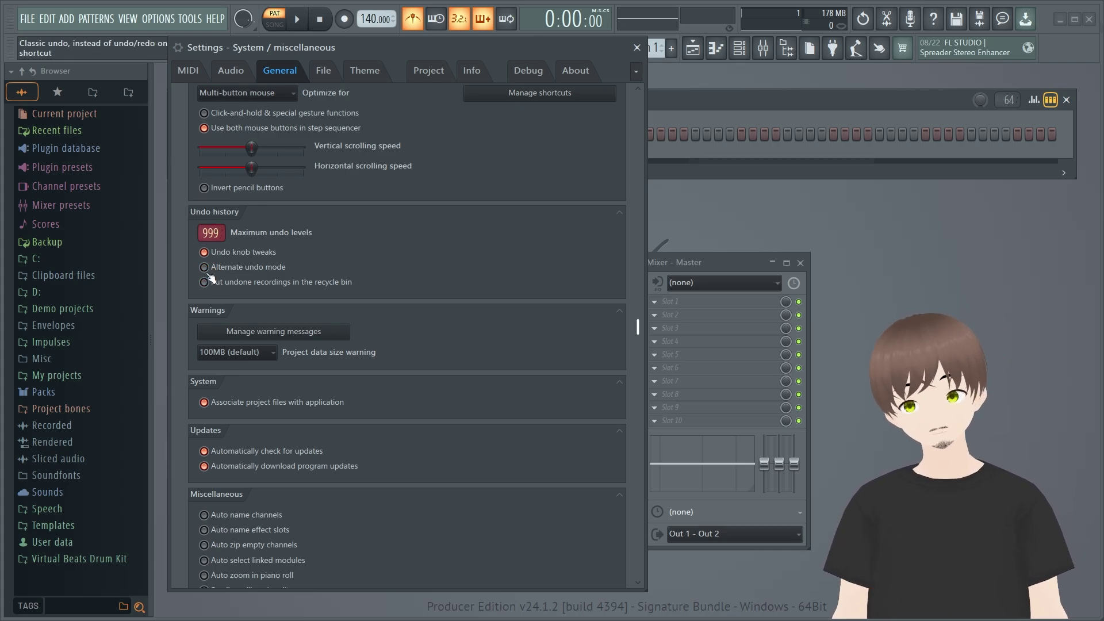
pyautogui.scroll(-5, 431, 252)
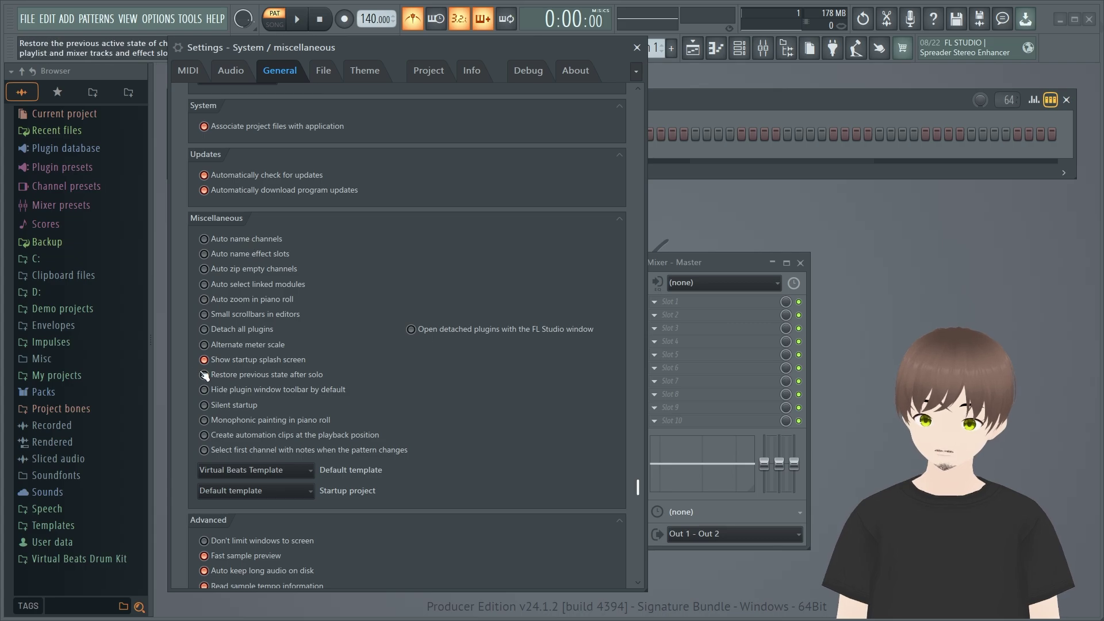
pyautogui.scroll(-3, 310, 377)
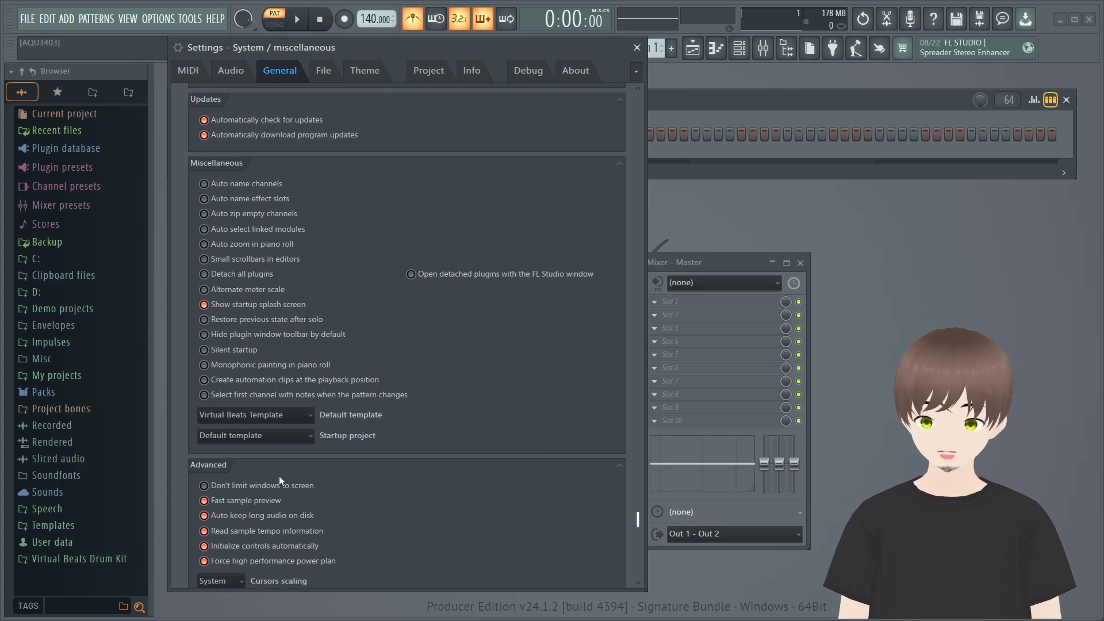
pyautogui.scroll(-3, 569, 337)
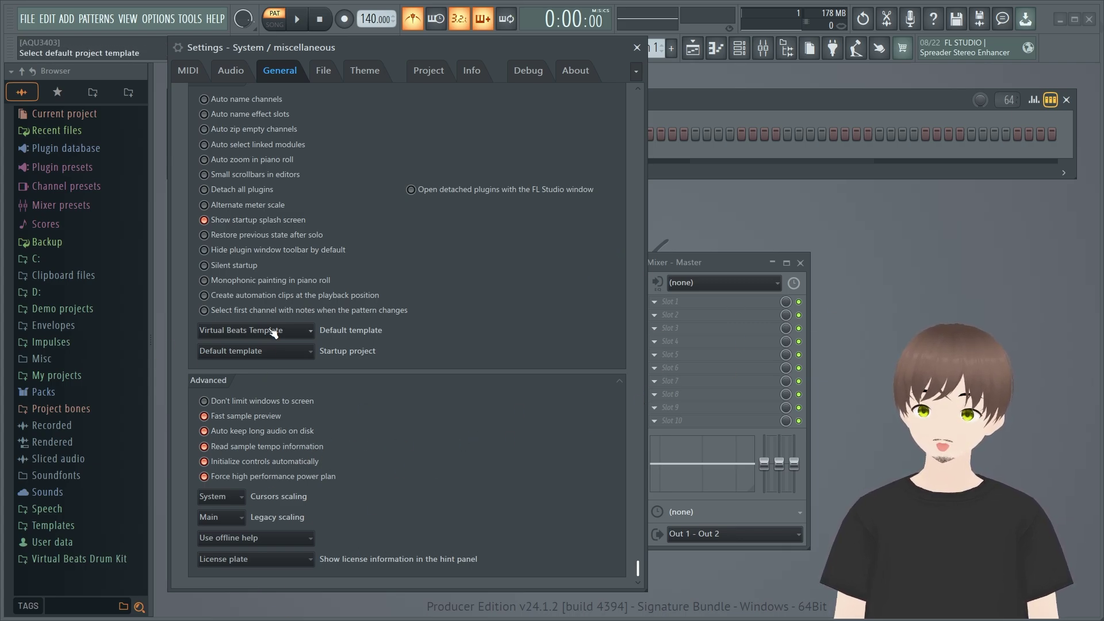
pyautogui.scroll(9, 486, 310)
pyautogui.scroll(5, 489, 317)
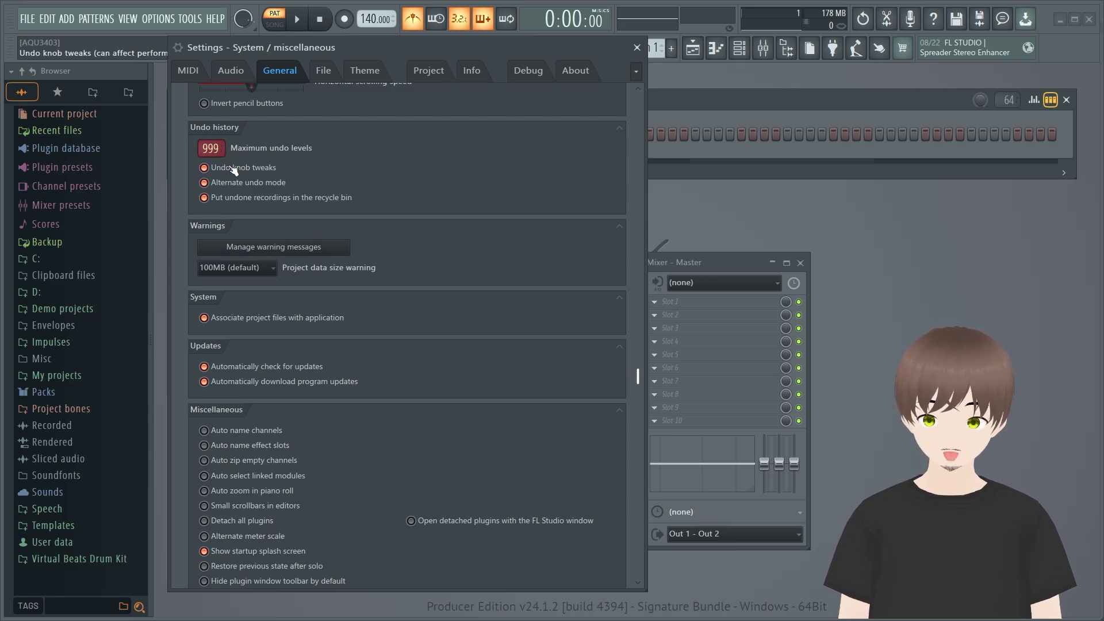
# Step: Set the autosave frequency to 'Very frequently' on the File settings page
pyautogui.click(323, 70)
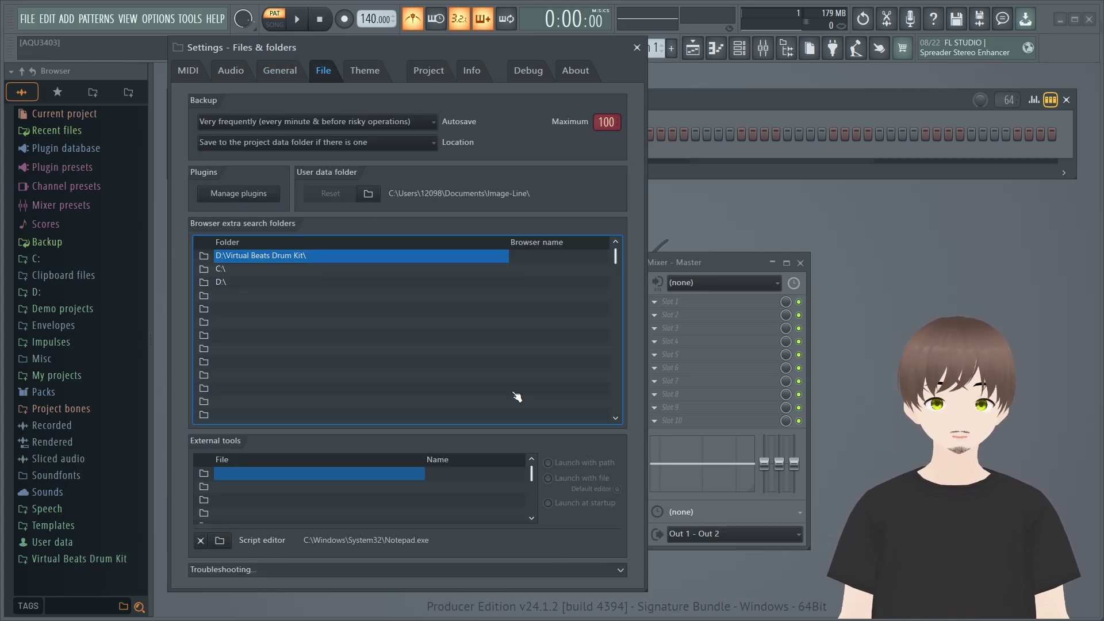
pyautogui.click(282, 120)
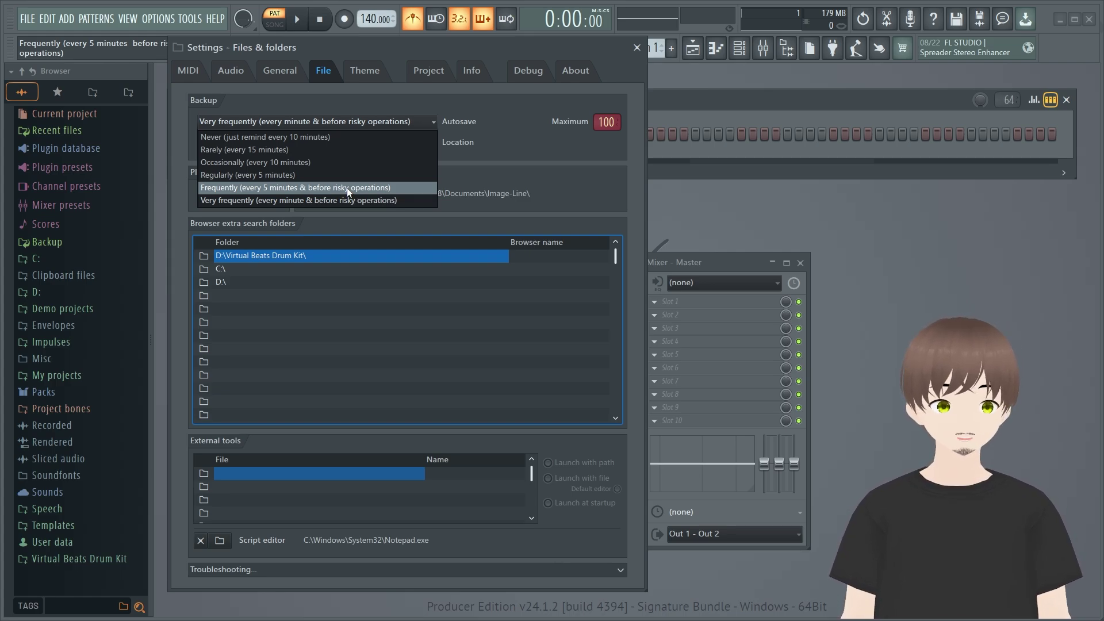
pyautogui.click(318, 197)
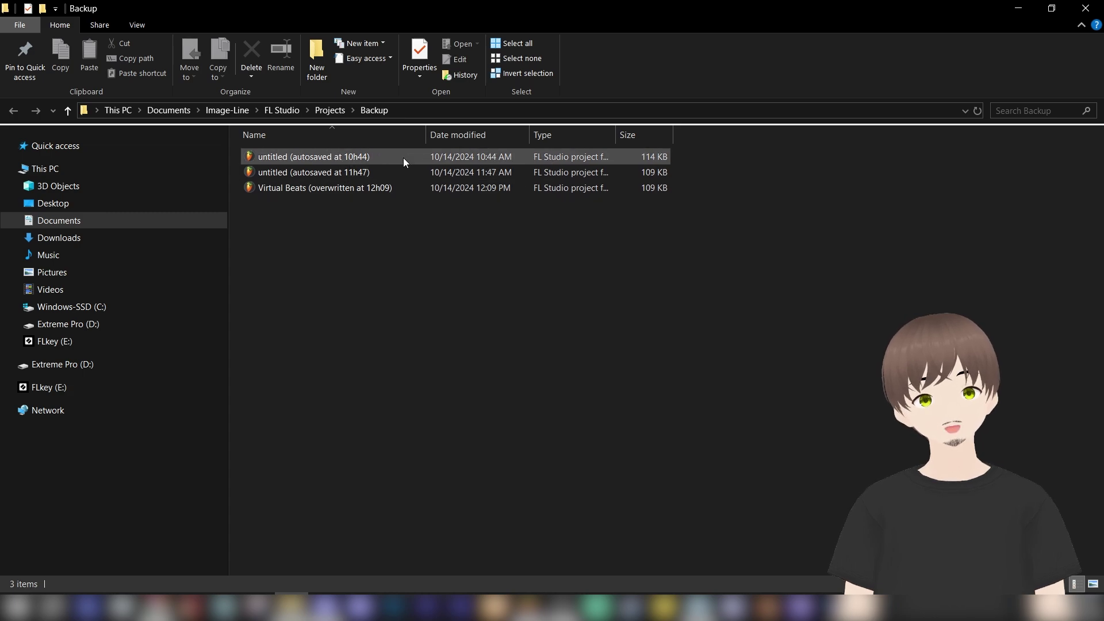
# Step: Sort the backups by Date modified, newest first, then go up to the Projects folder
pyautogui.click(479, 136)
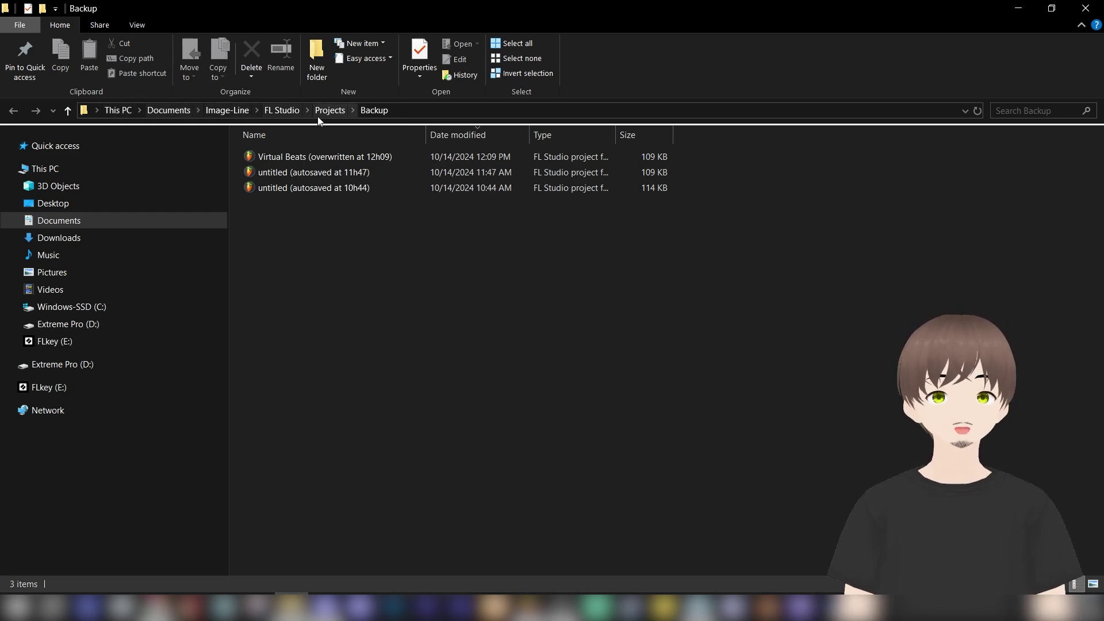
pyautogui.click(332, 113)
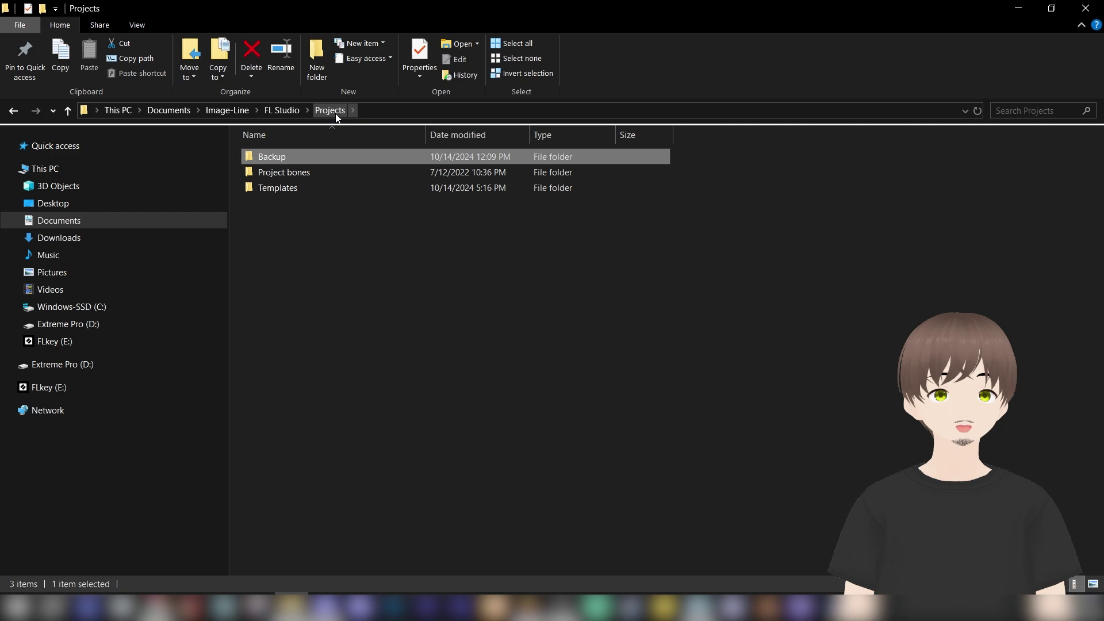
# Step: Create a shortcut to the Backup folder and place it on the desktop
pyautogui.rightClick(268, 162)
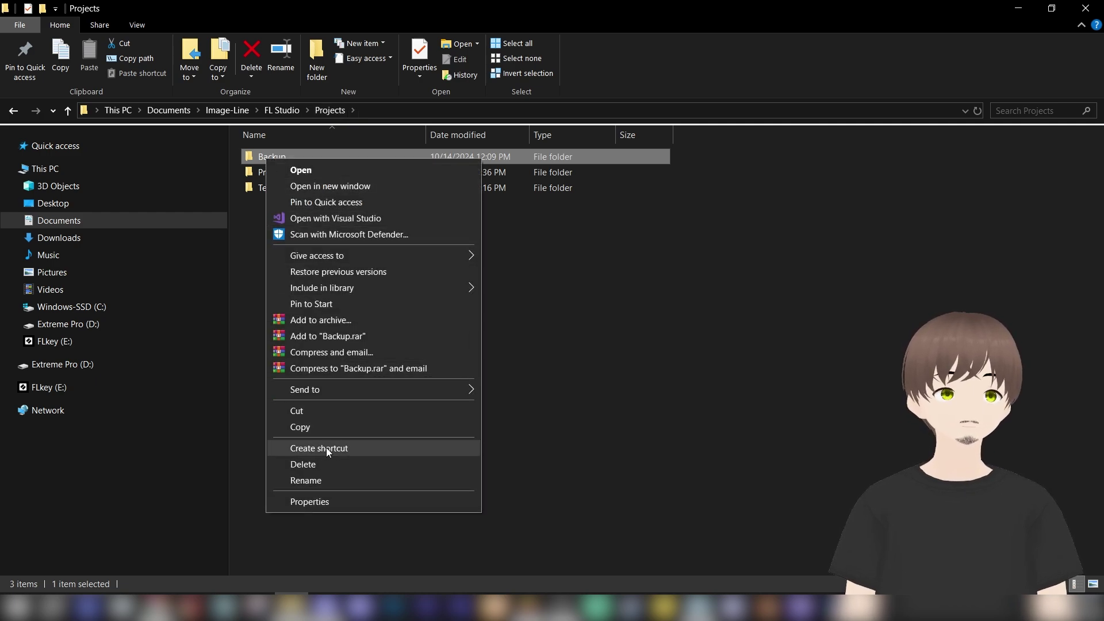
pyautogui.click(370, 448)
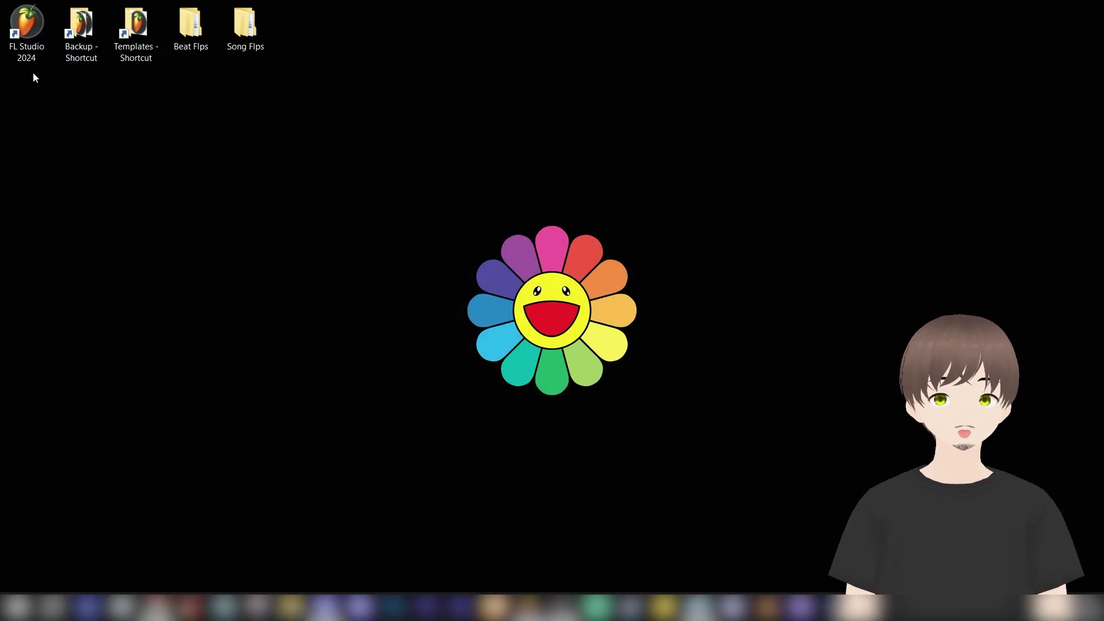
pyautogui.moveTo(54, 94); pyautogui.dragTo(54, 92)
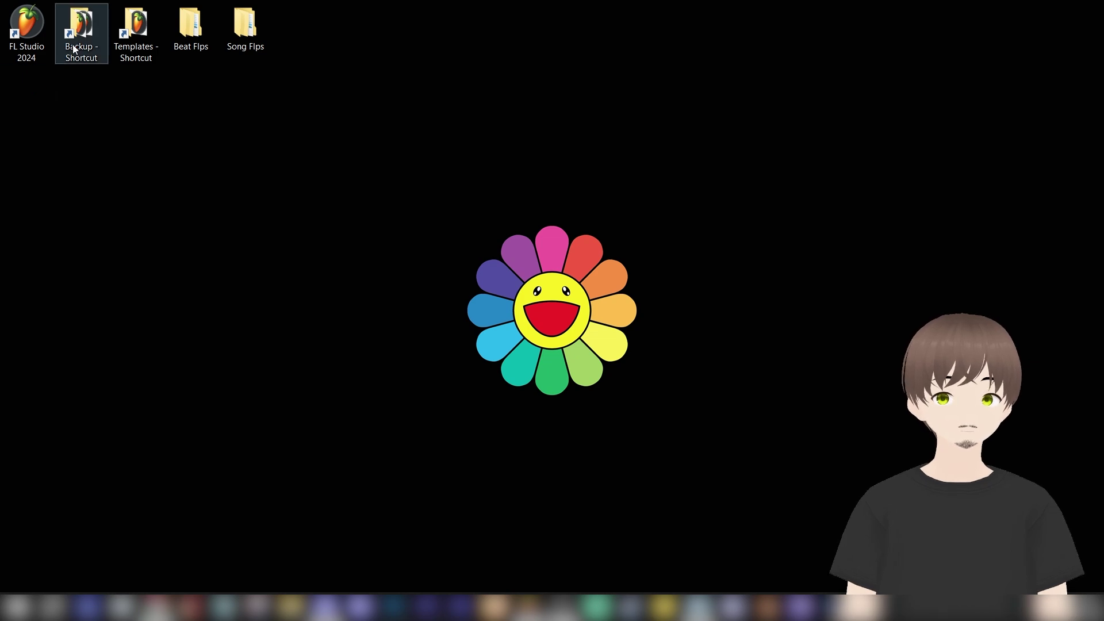
pyautogui.moveTo(77, 32)
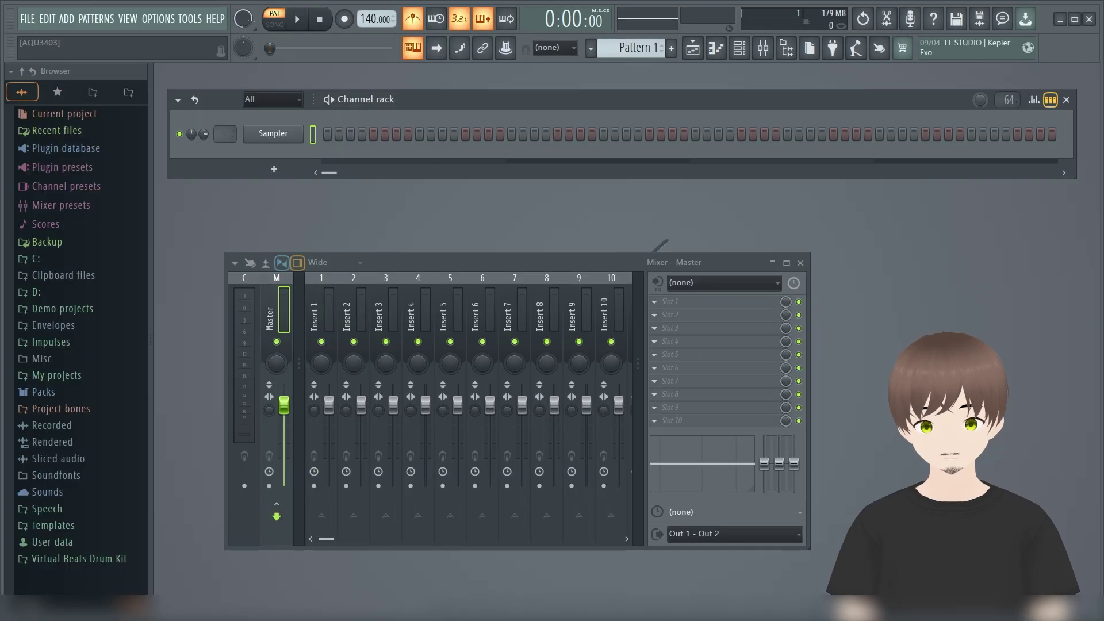
# Step: Open the Virtual Beats backup project from the desktop Backup shortcut, then open File settings
pyautogui.click(1098, 12)
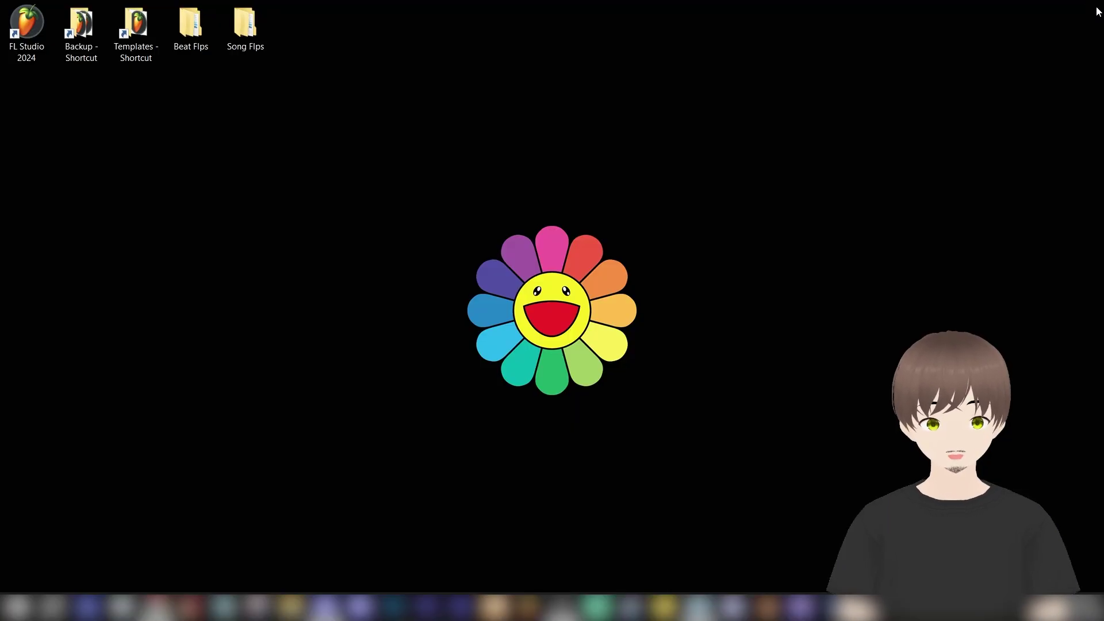
pyautogui.doubleClick(70, 42)
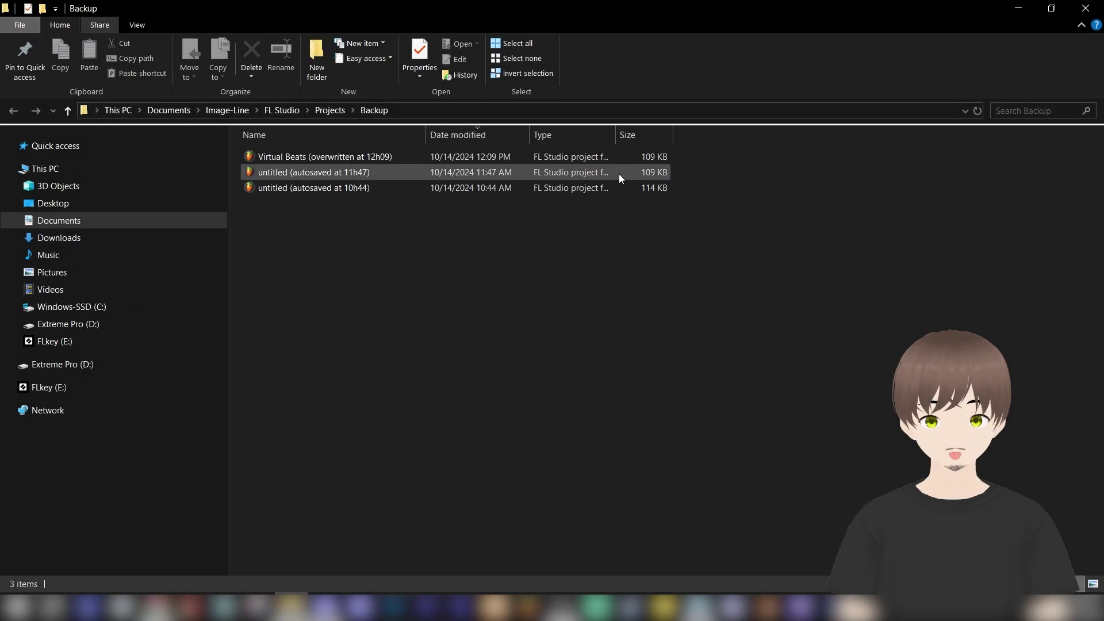
pyautogui.doubleClick(334, 159)
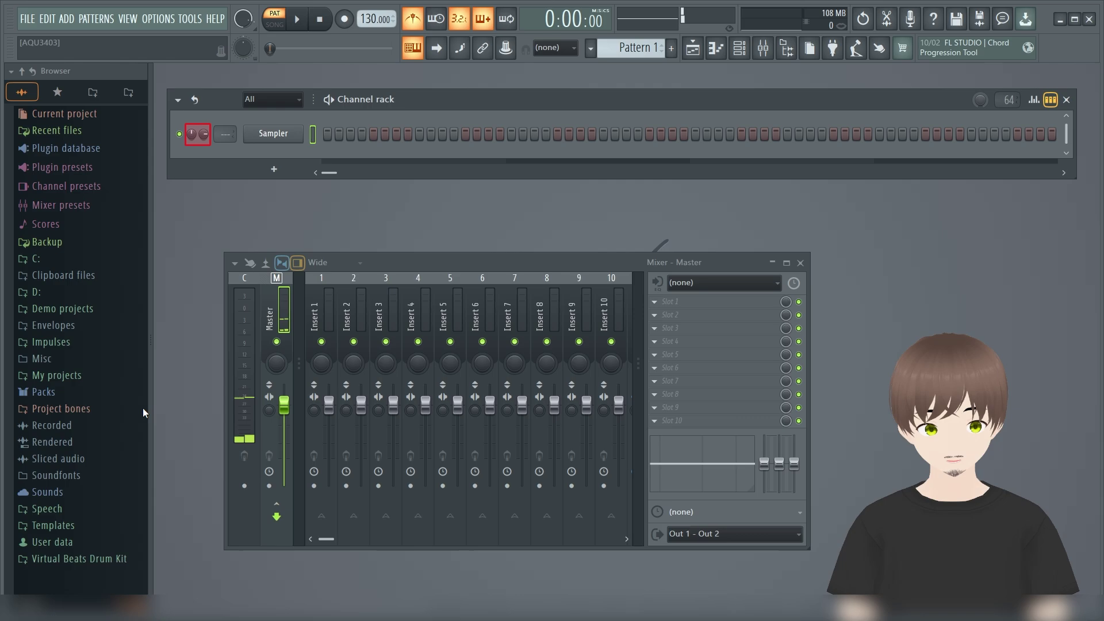
pyautogui.press('F10')
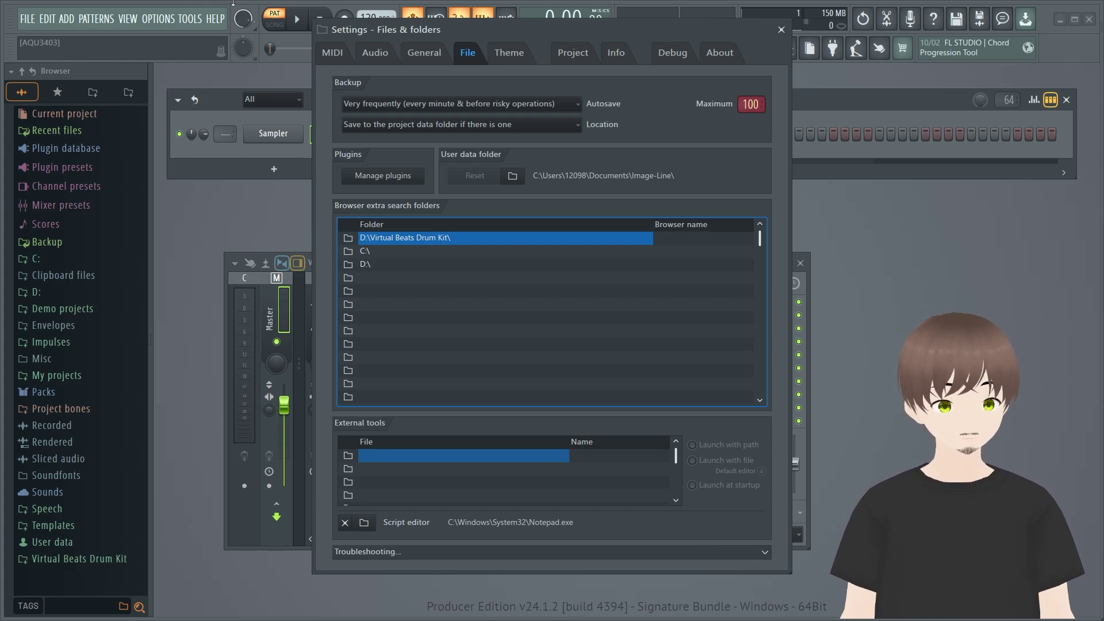
# Step: Switch the Settings dialog to the Theme (Look and feel) page
pyautogui.click(509, 53)
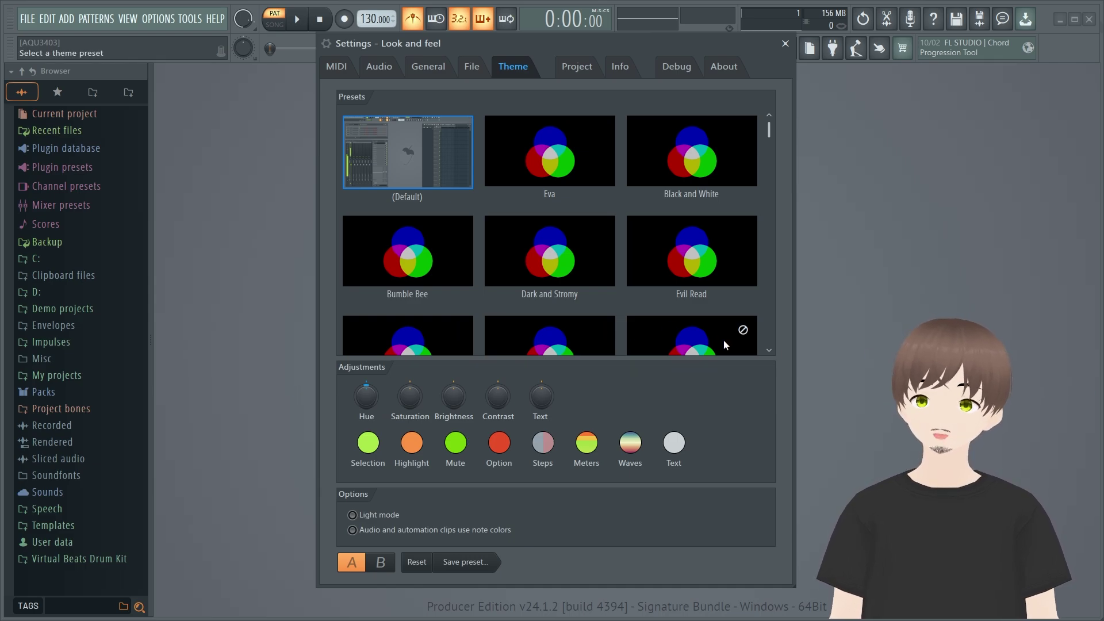
# Step: Preview the Eva theme preset, then revert to a plain grey theme and close settings
pyautogui.click(544, 132)
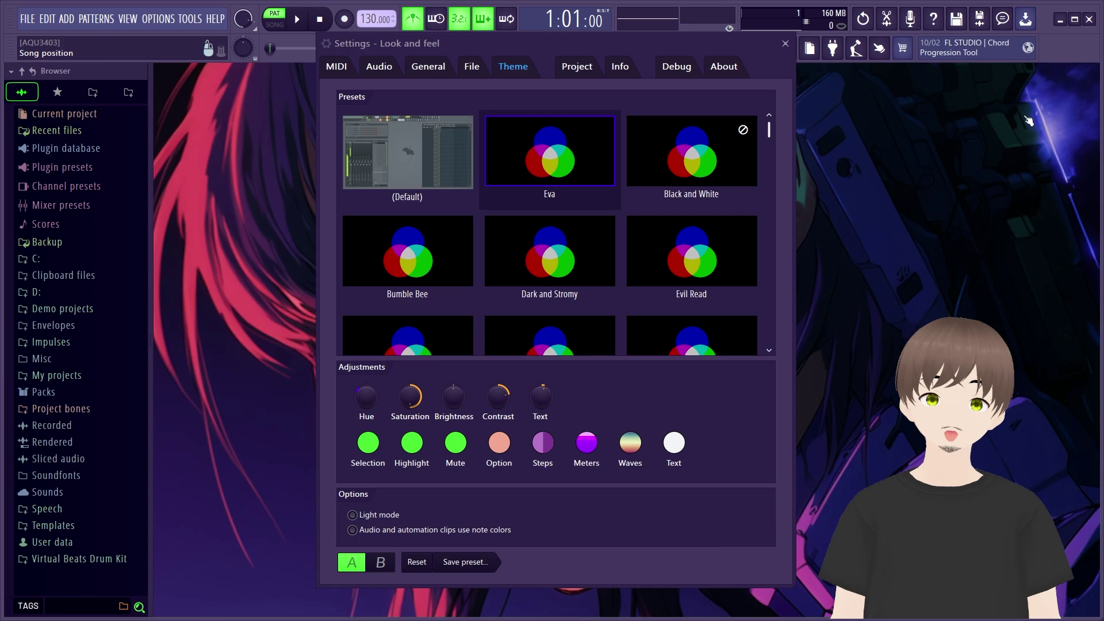
pyautogui.moveTo(570, 45); pyautogui.dragTo(740, 60)
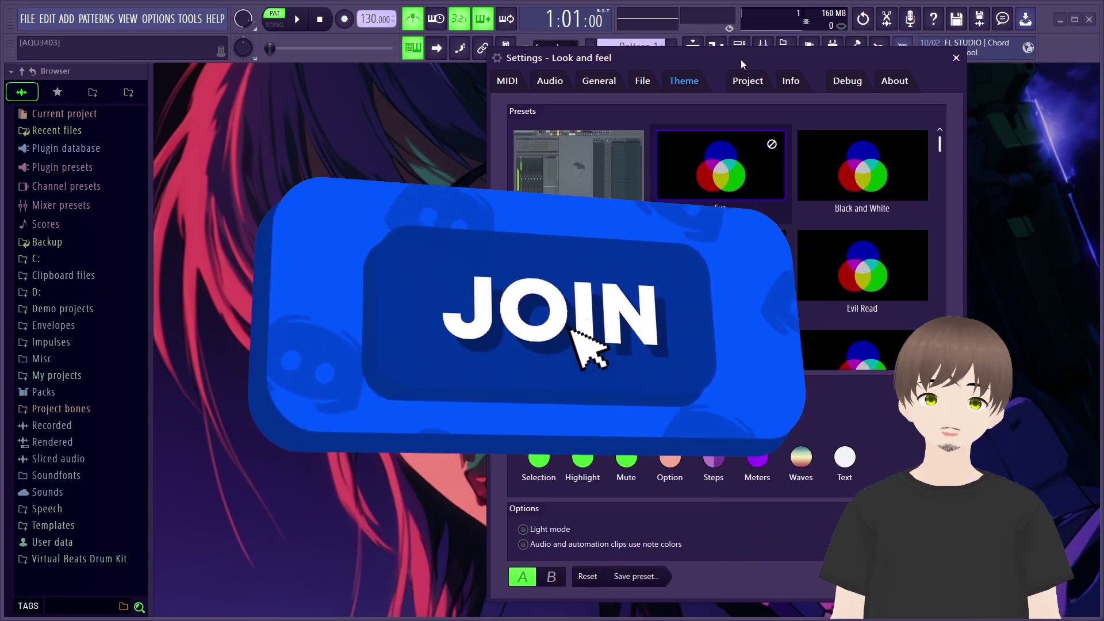
pyautogui.click(852, 161)
pyautogui.press('Escape')
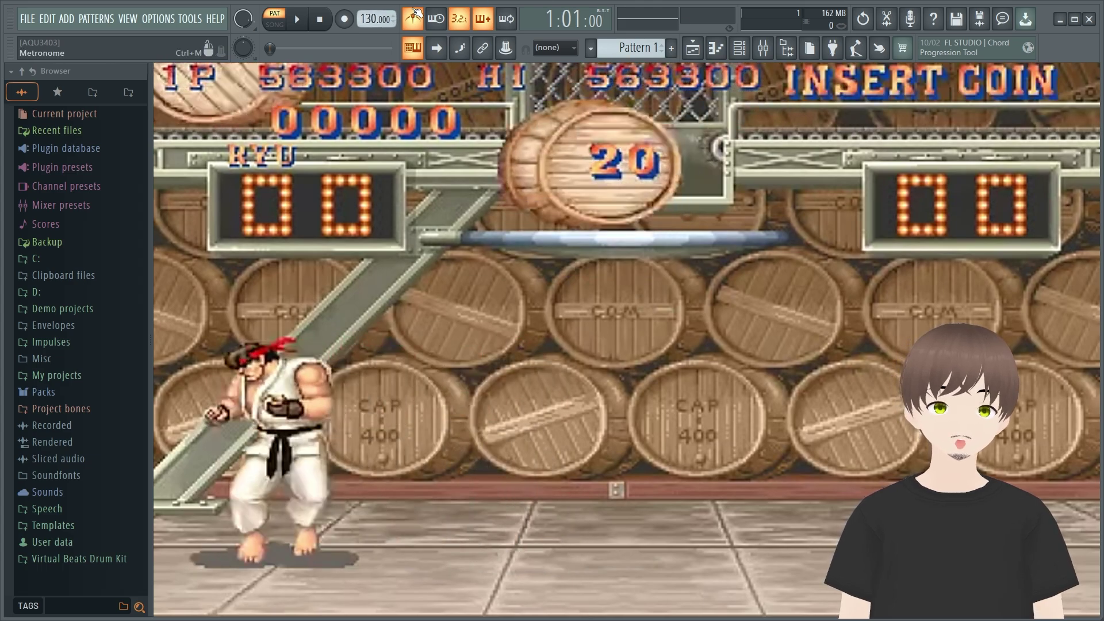
# Step: Reopen the settings on the Theme page and apply the Default theme preset
pyautogui.click(158, 18)
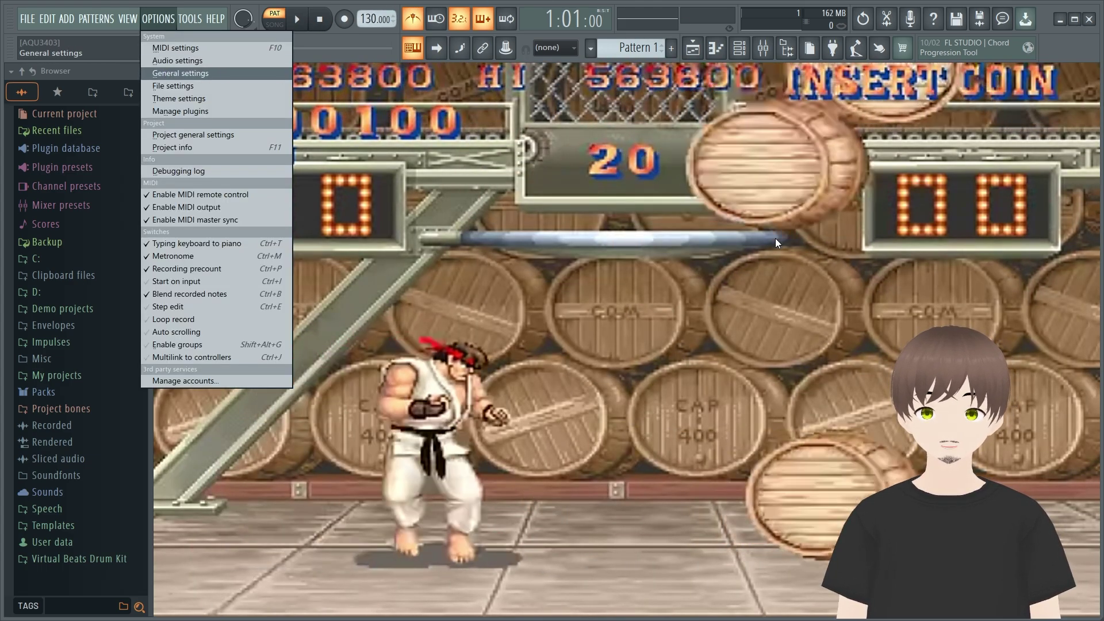
pyautogui.press('Escape')
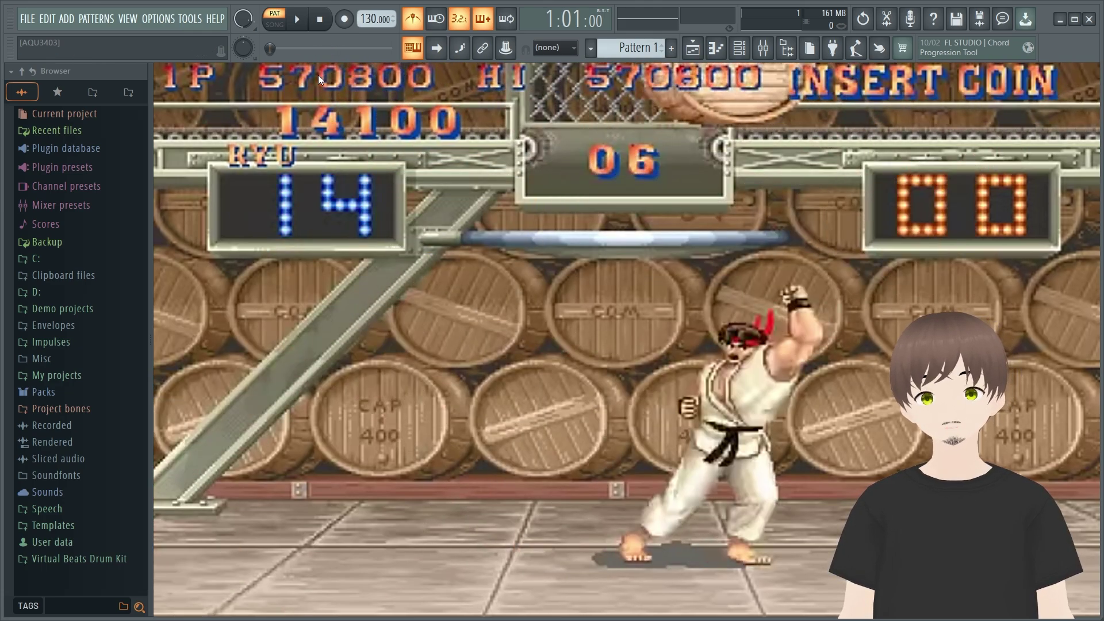
pyautogui.click(156, 19)
pyautogui.click(178, 60)
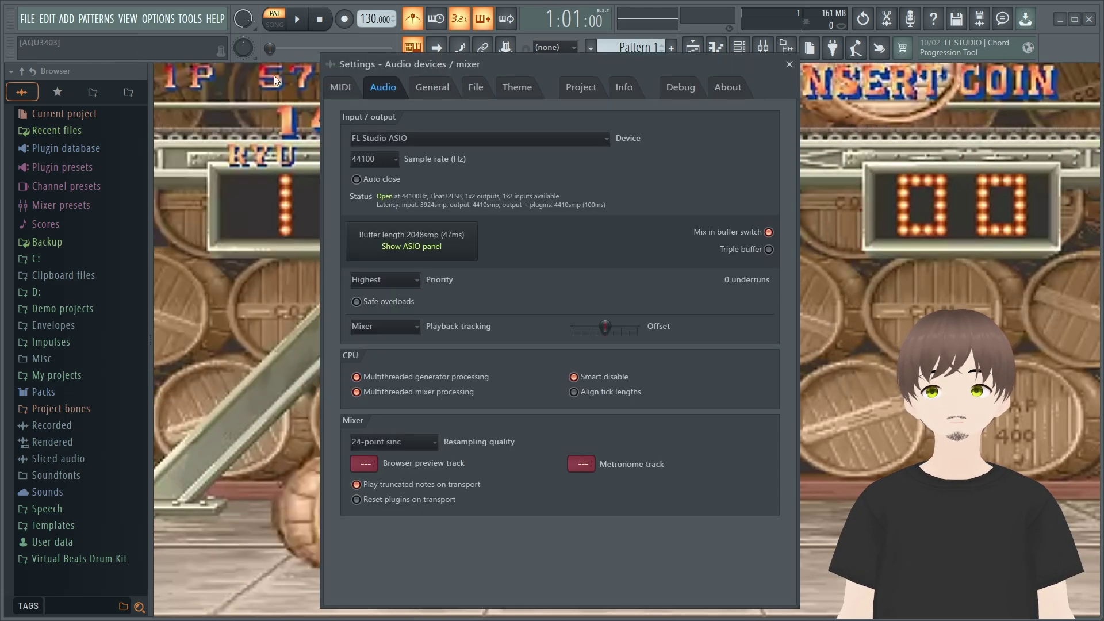
pyautogui.click(506, 94)
pyautogui.click(416, 164)
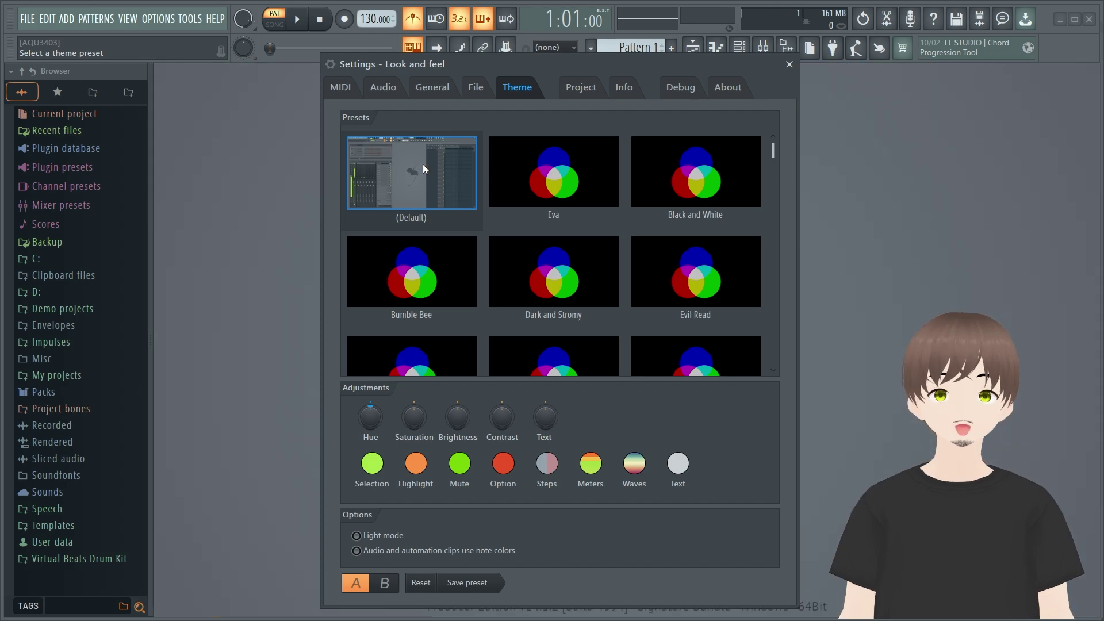
# Step: Open the render dialog and enable MP3, OGG, FLAC, MID and M4A alongside WAV
pyautogui.click(789, 64)
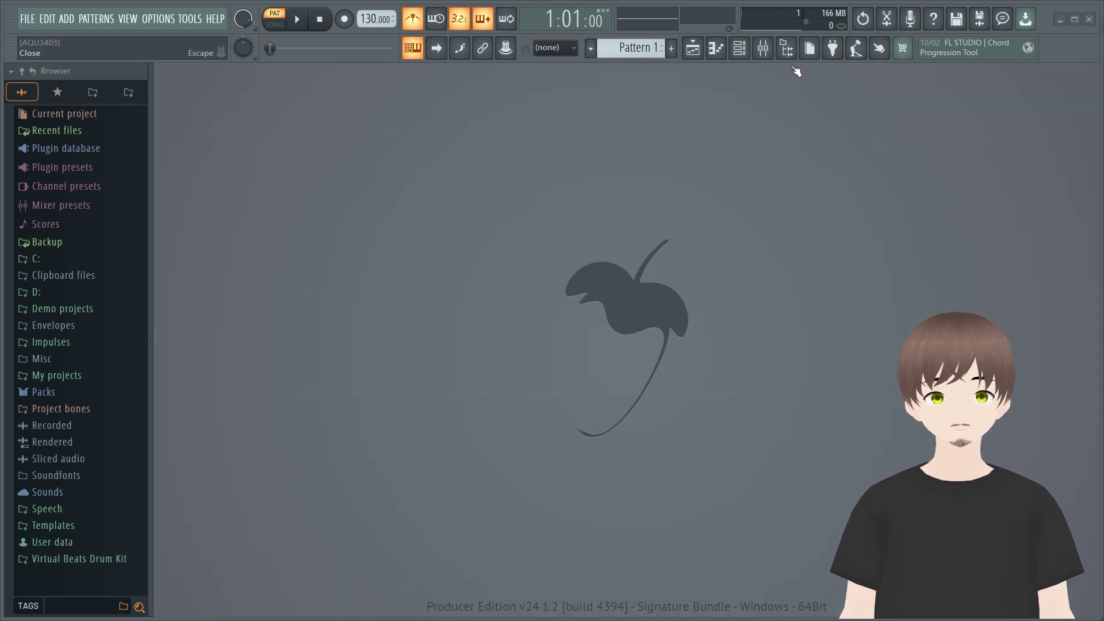
pyautogui.hotkey('ctrl', 'r')
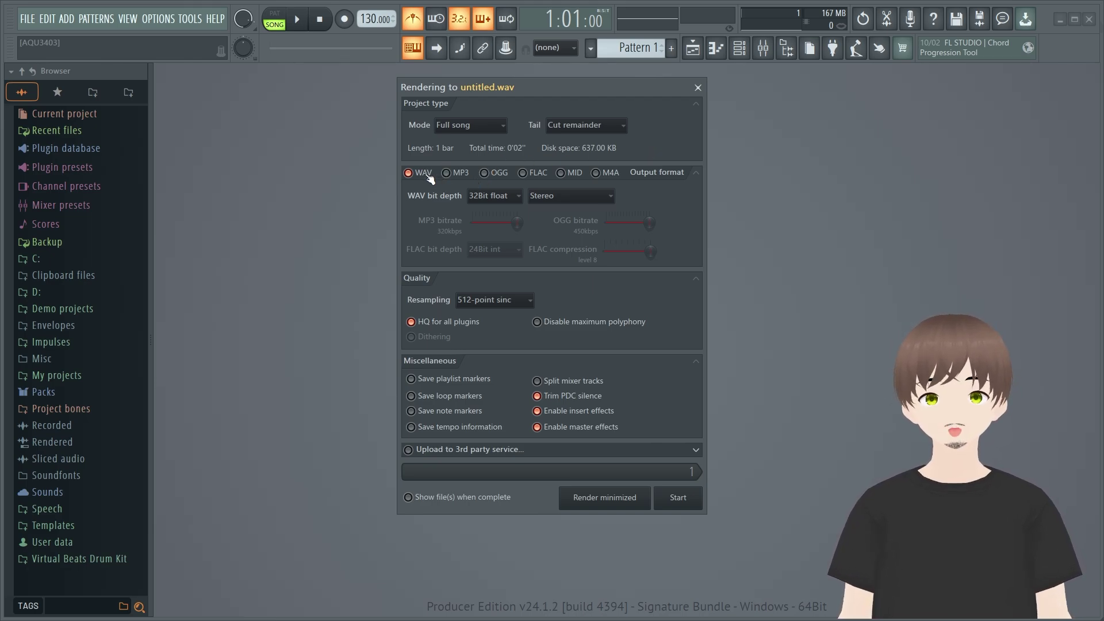
pyautogui.moveTo(453, 90); pyautogui.dragTo(311, 89)
pyautogui.click(282, 170)
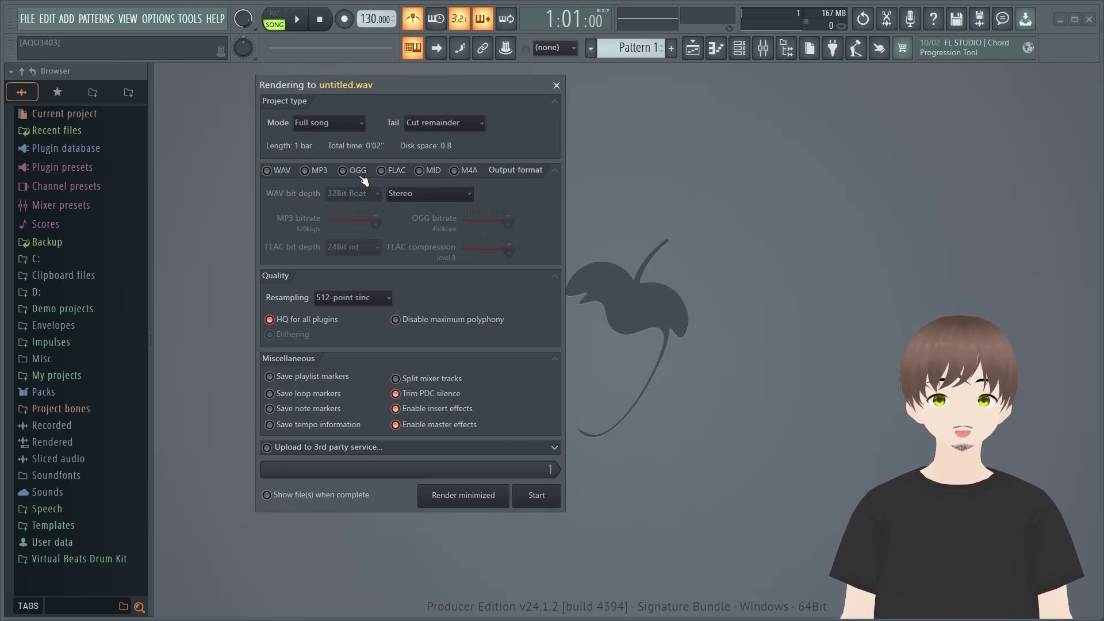
pyautogui.click(284, 171)
pyautogui.click(313, 171)
pyautogui.click(349, 171)
pyautogui.click(385, 172)
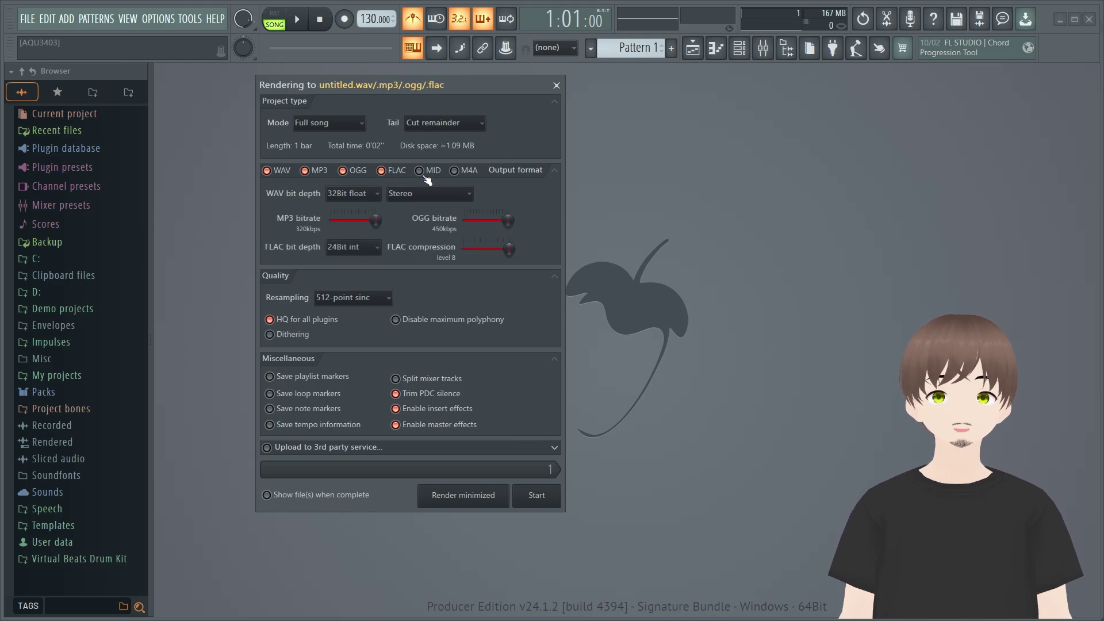
pyautogui.click(419, 171)
pyautogui.click(455, 170)
# Step: Set the render's resampling quality to 512-point sinc
pyautogui.moveTo(485, 85); pyautogui.dragTo(424, 81)
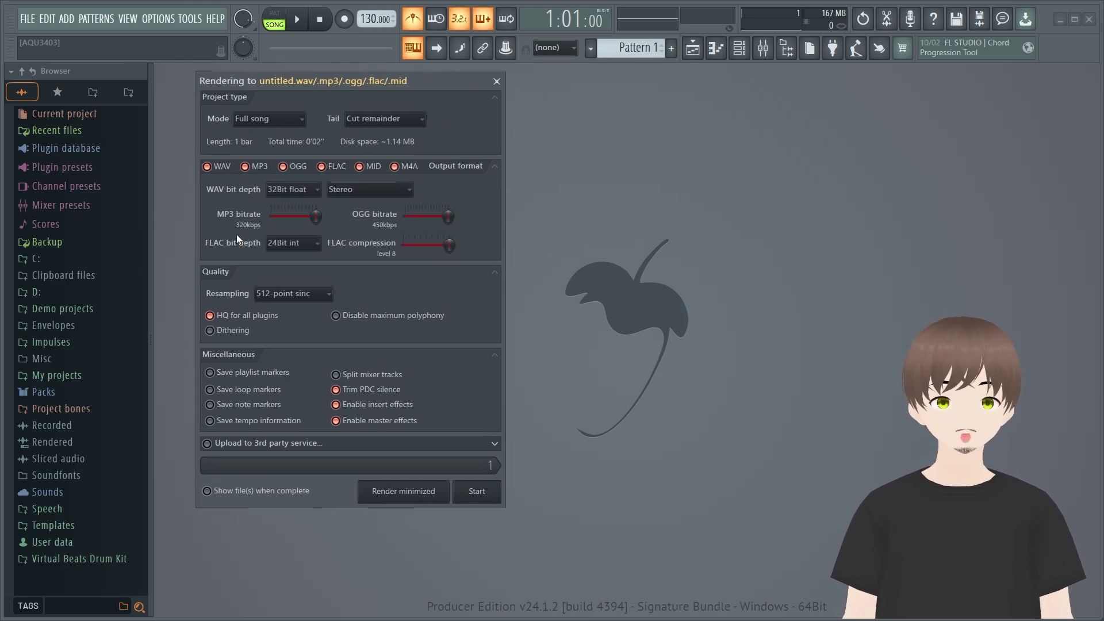
pyautogui.click(276, 172)
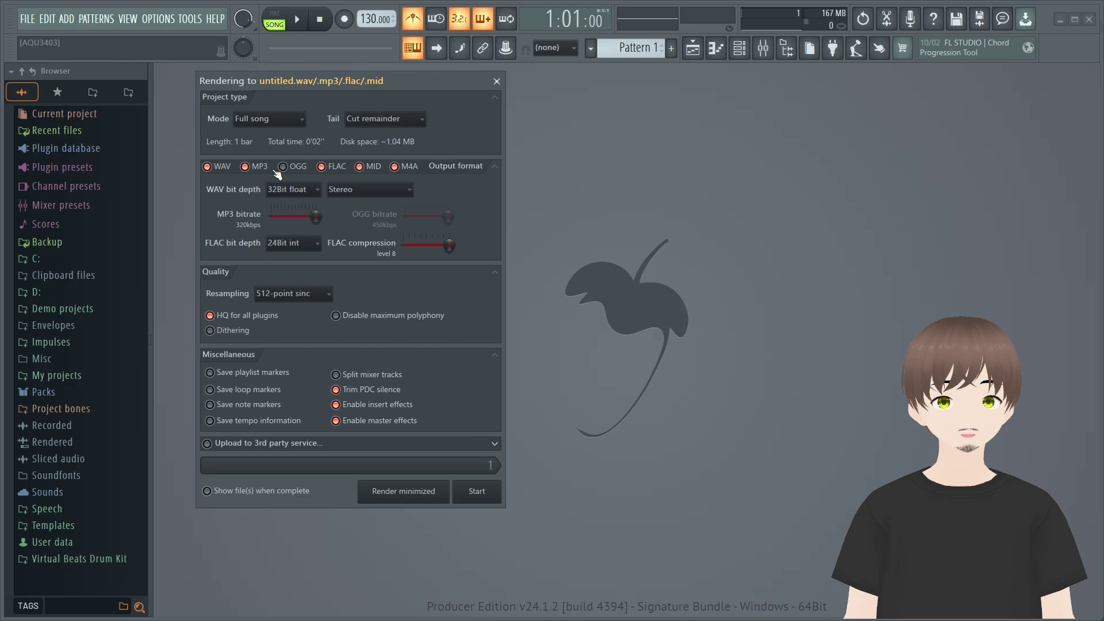
pyautogui.click(276, 171)
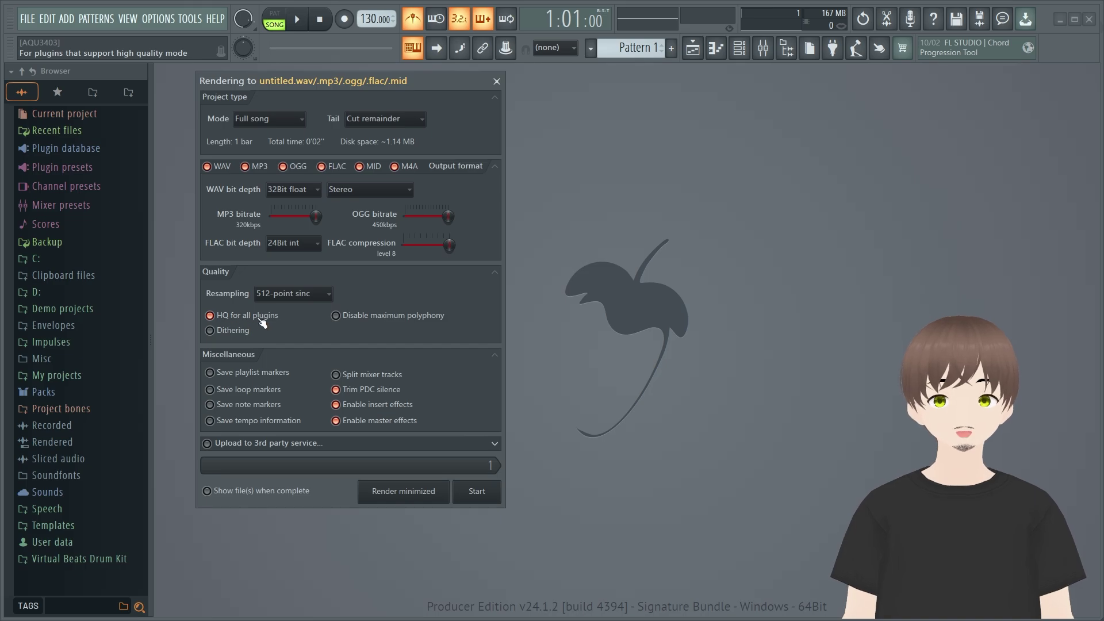
pyautogui.click(288, 293)
pyautogui.click(280, 443)
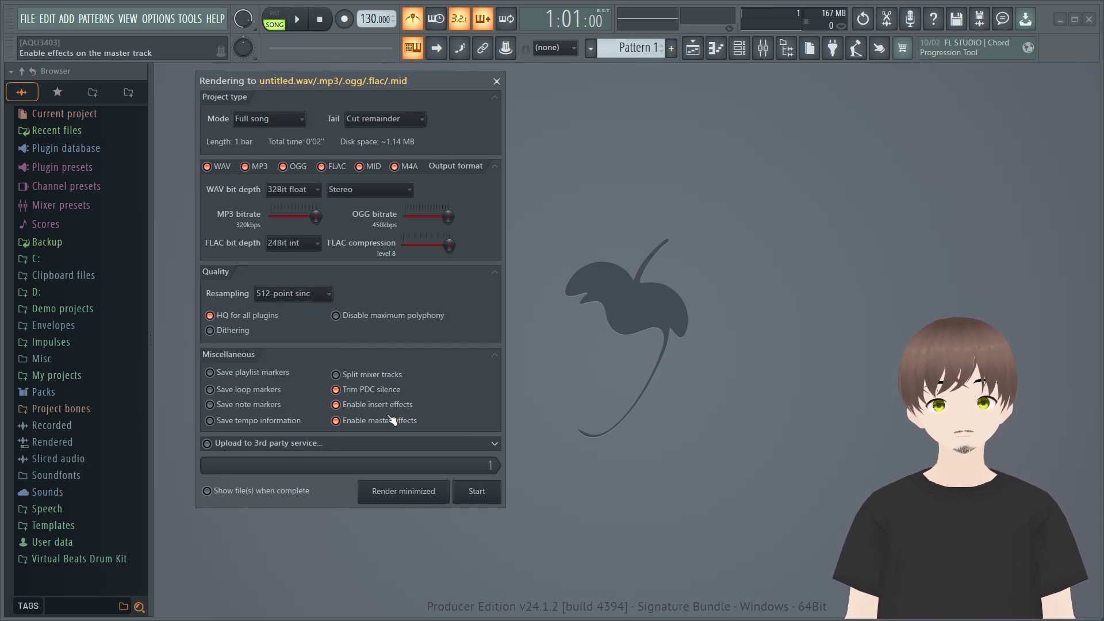
# Step: Turn off MP3, OGG, FLAC, MID and M4A, leaving WAV as the only output format
pyautogui.click(248, 166)
pyautogui.click(285, 167)
pyautogui.click(324, 167)
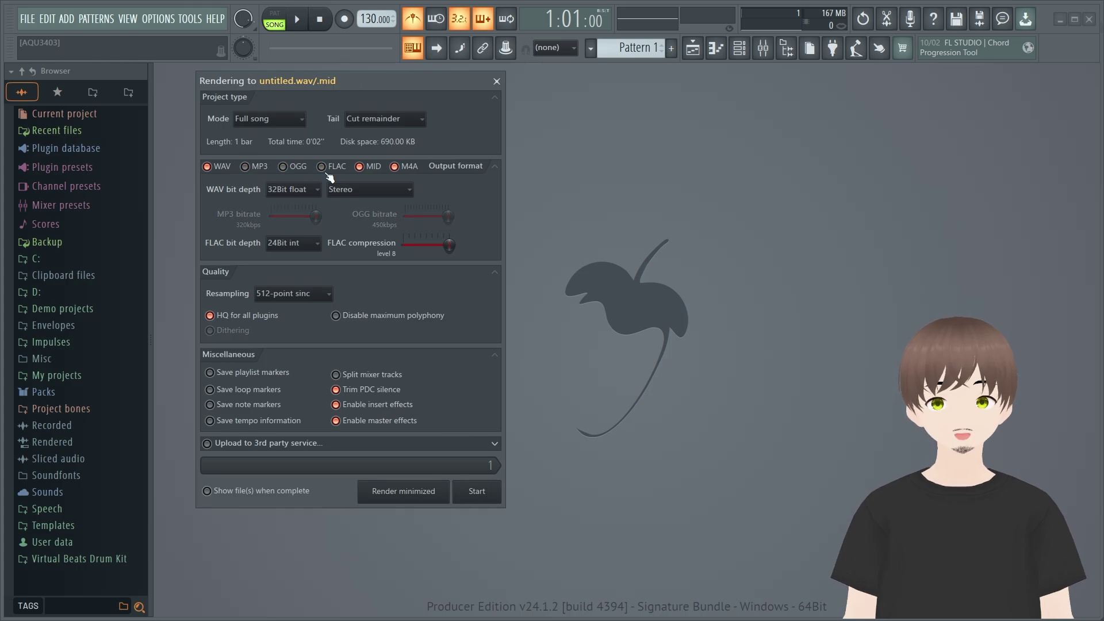
pyautogui.click(360, 167)
pyautogui.click(394, 167)
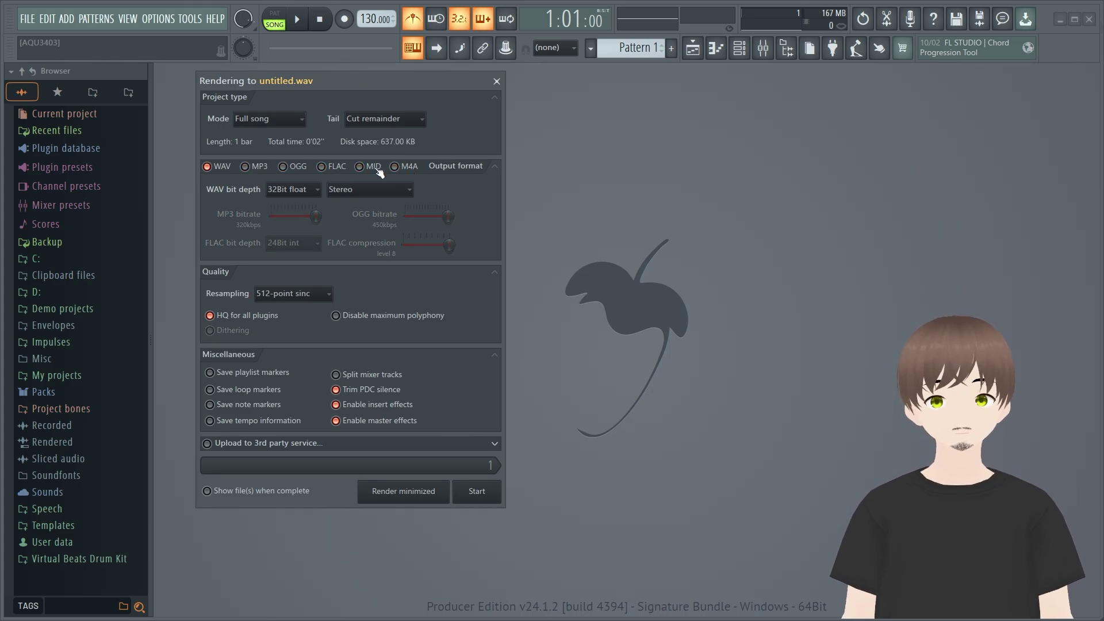
pyautogui.click(247, 167)
pyautogui.click(206, 167)
pyautogui.click(218, 169)
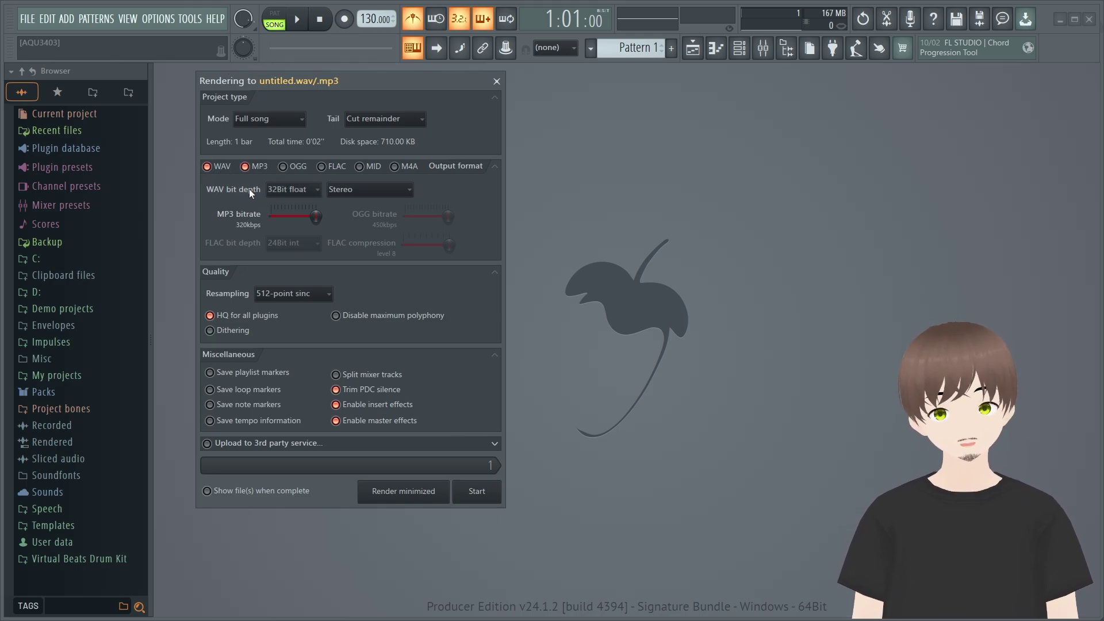
pyautogui.click(246, 167)
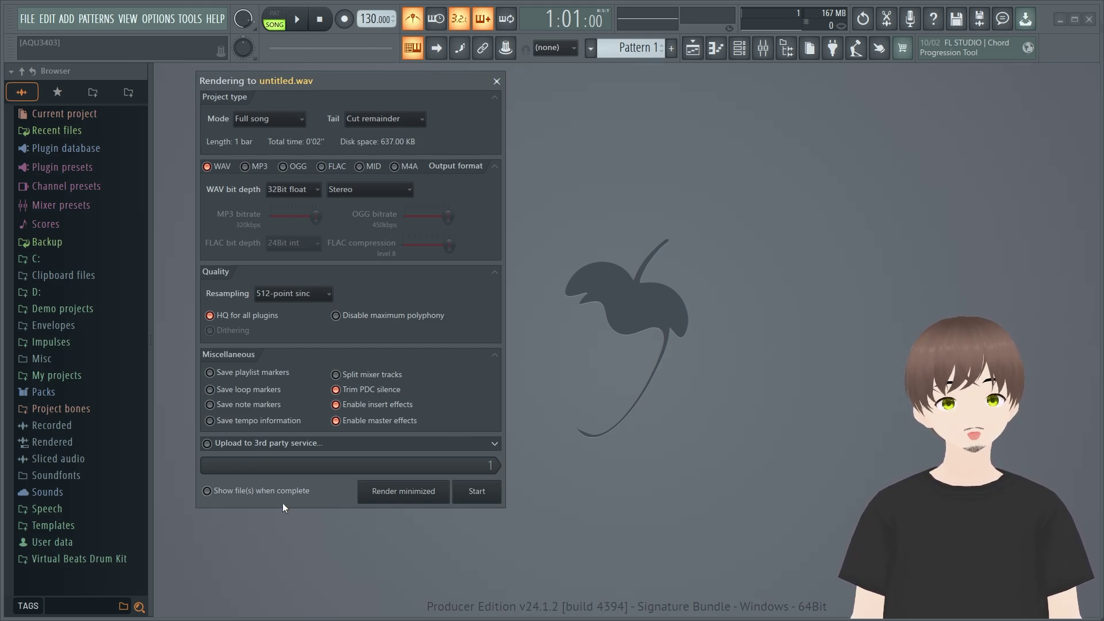
# Step: Start rendering the song to untitled.wav
pyautogui.press('Return')
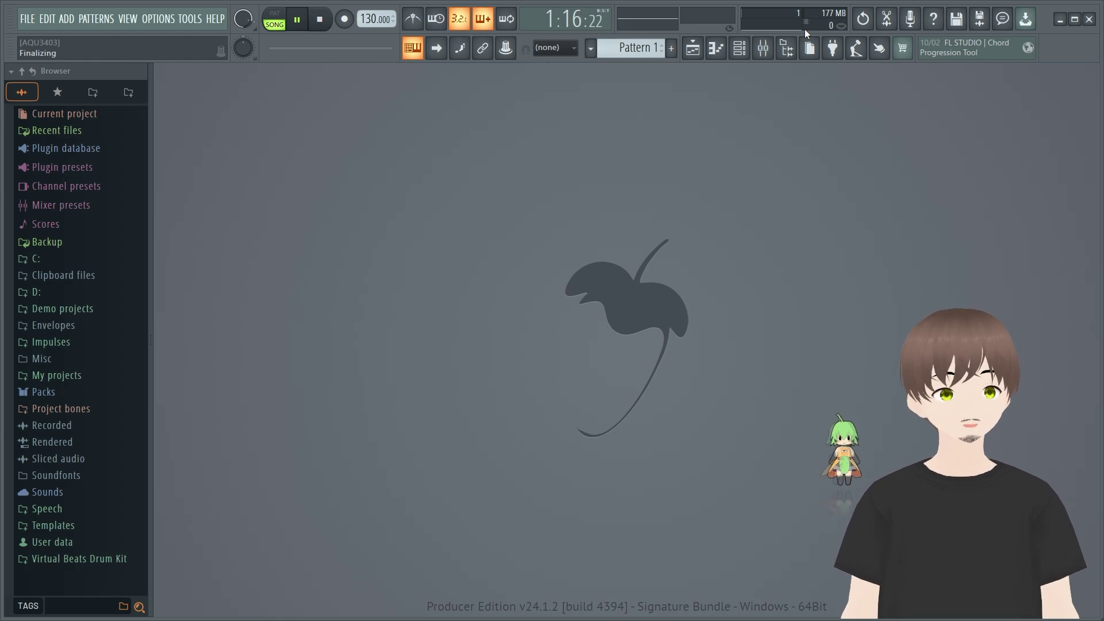